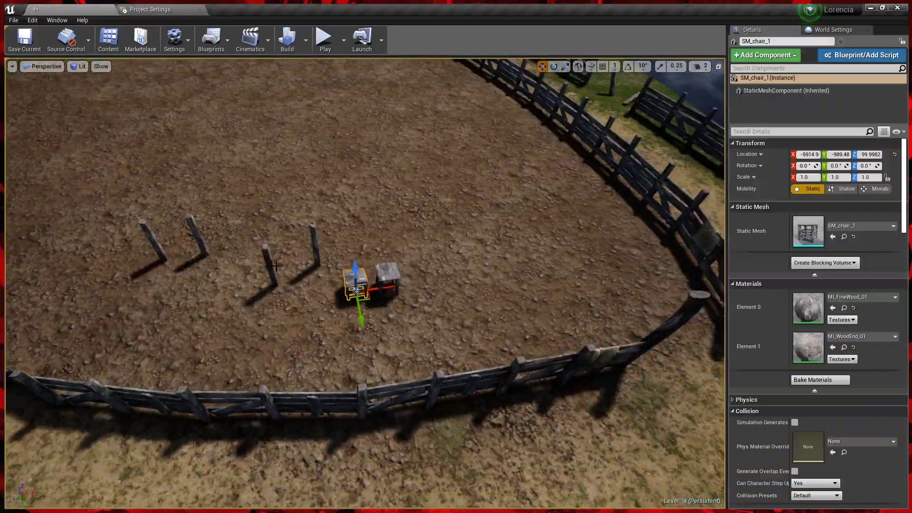
# - Browse into the MedievalTown folder and its environment props in the Content Browser
pyautogui.scroll(5, 567, 227)
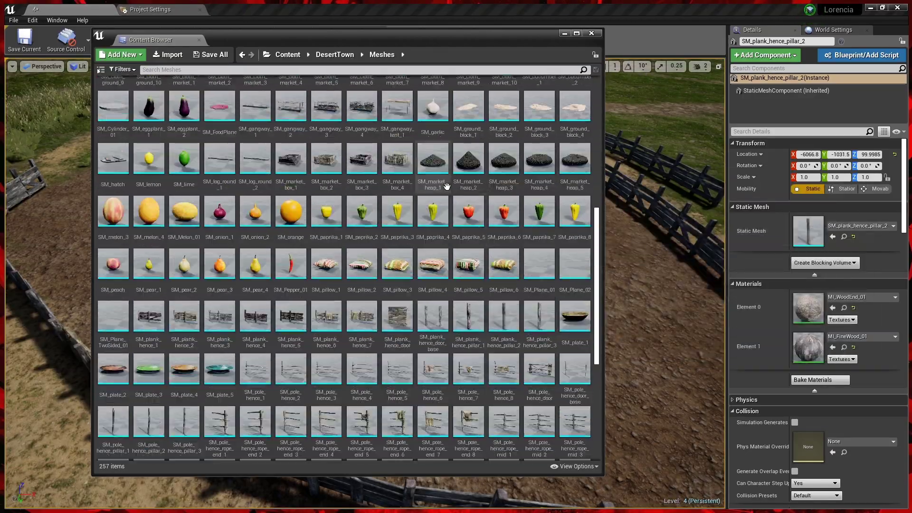
pyautogui.scroll(5, 446, 190)
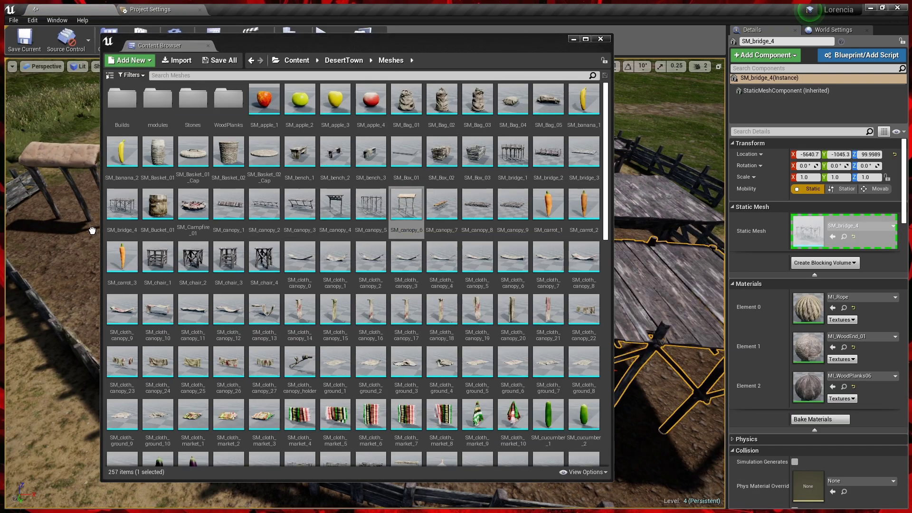
pyautogui.doubleClick(255, 209)
pyautogui.doubleClick(240, 102)
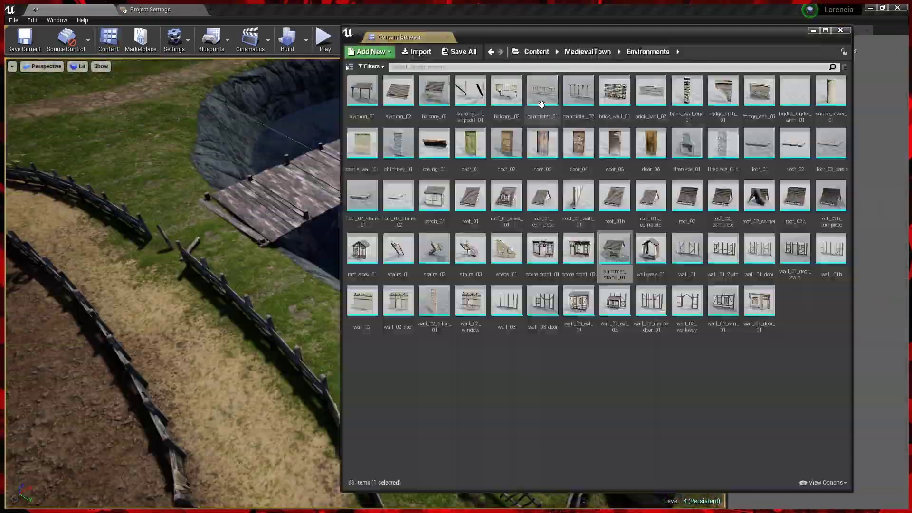
# - Place a DeciduousTree04 tree from SimpleSummerTrees into the level and close the asset browser
pyautogui.doubleClick(763, 273)
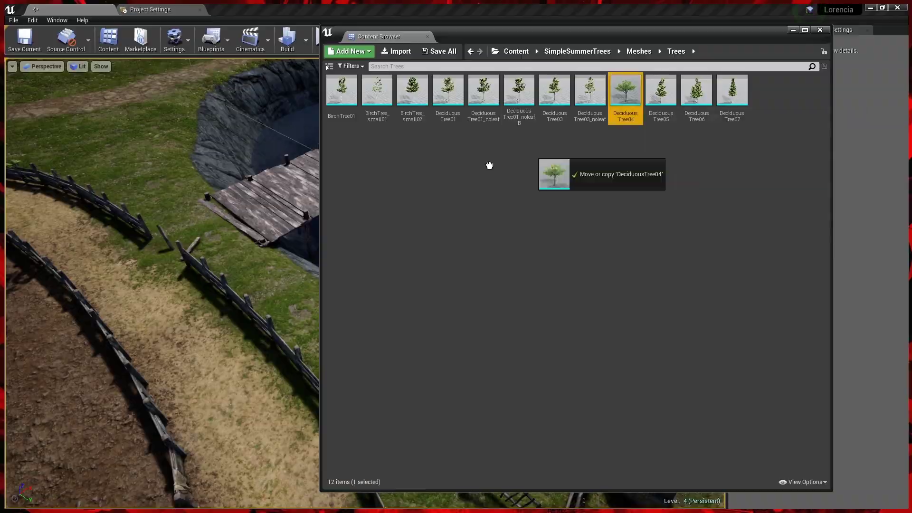
pyautogui.moveTo(625, 90); pyautogui.dragTo(204, 252)
pyautogui.click(815, 32)
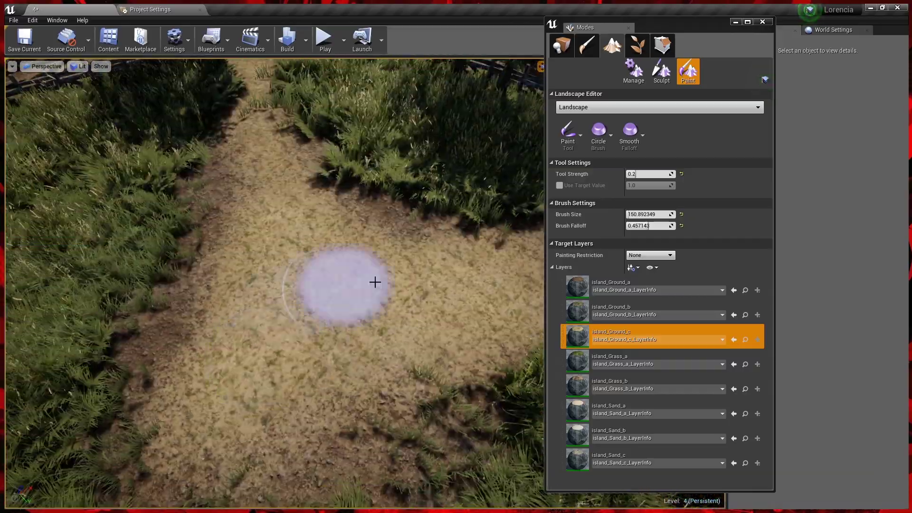
# - Paint the dirt path with a different island_Ground layer and save the level
pyautogui.click(630, 405)
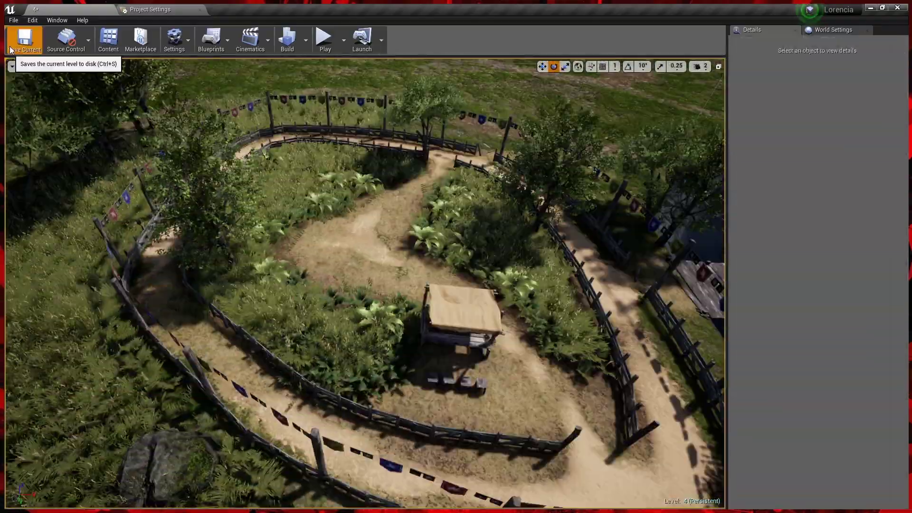
pyautogui.click(24, 40)
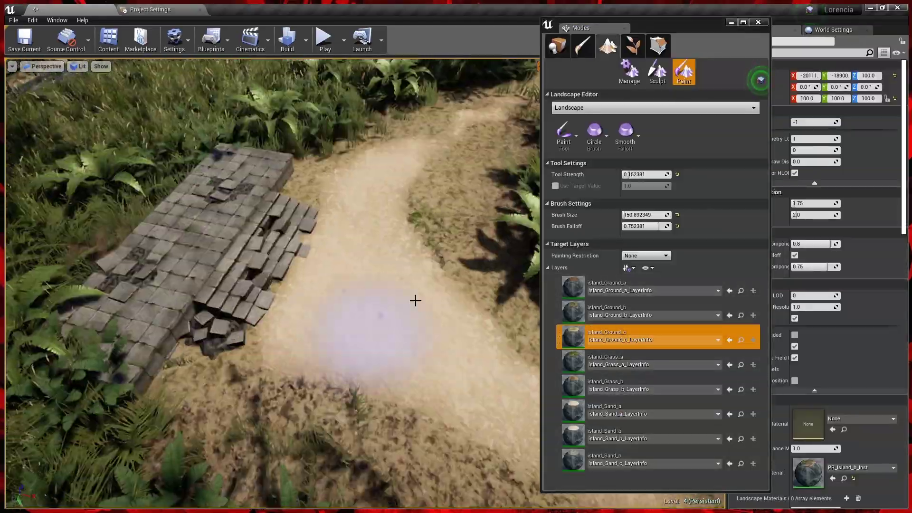
pyautogui.moveTo(415, 301); pyautogui.dragTo(355, 184, button='right')
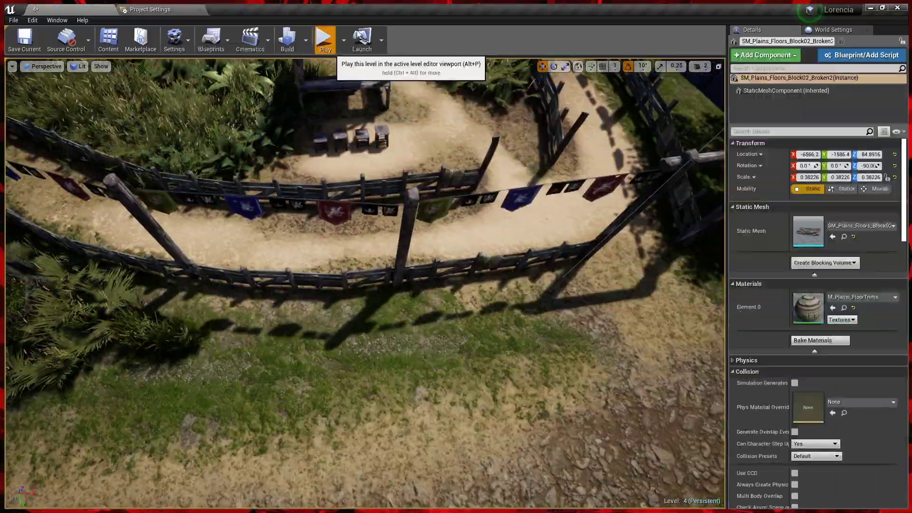
# - Play-test the village level, then end the session with Esc
pyautogui.click(325, 39)
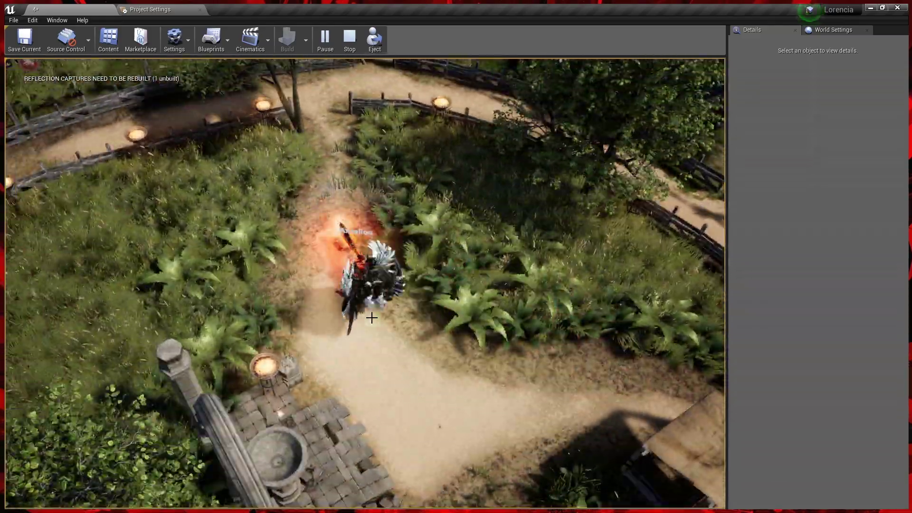
pyautogui.press('Escape')
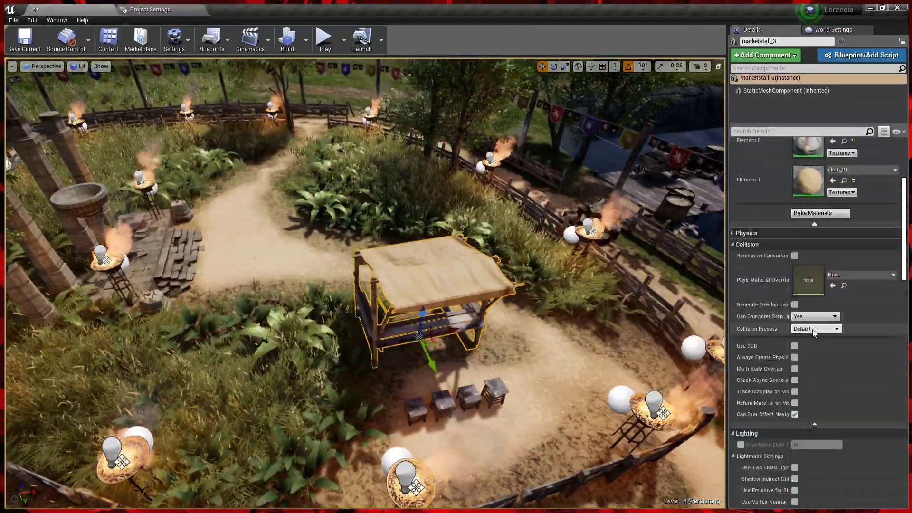
# - Bring up the Content Browser and select the rodent path node on the dirt path
pyautogui.scroll(-5, 871, 426)
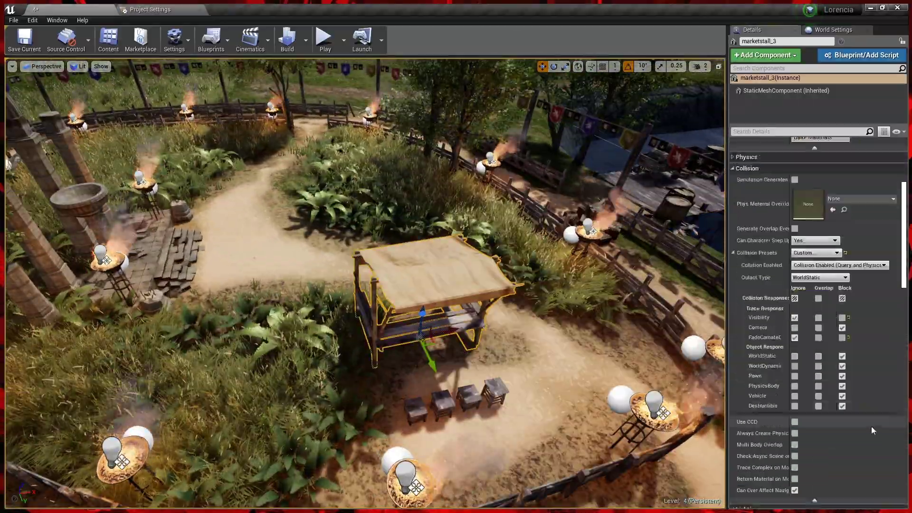
pyautogui.scroll(-5, 797, 425)
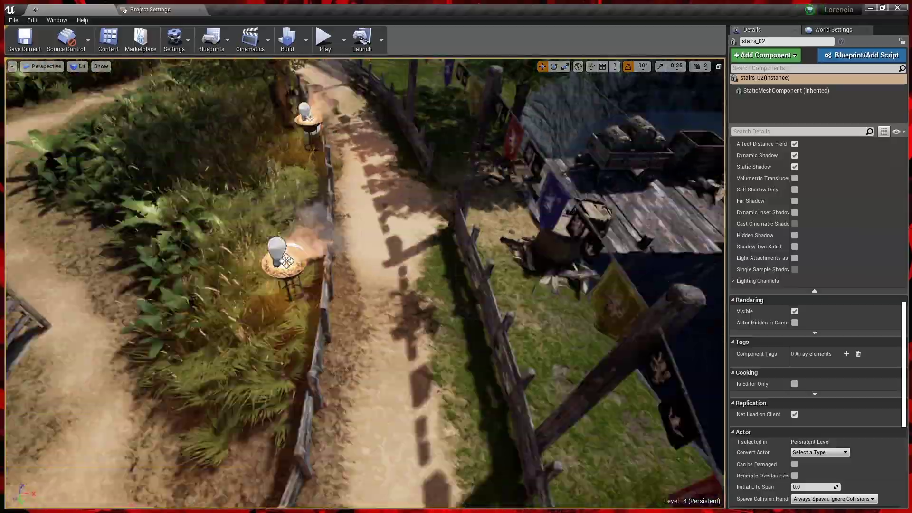
pyautogui.hotkey('ctrl', 'shift', 'f')
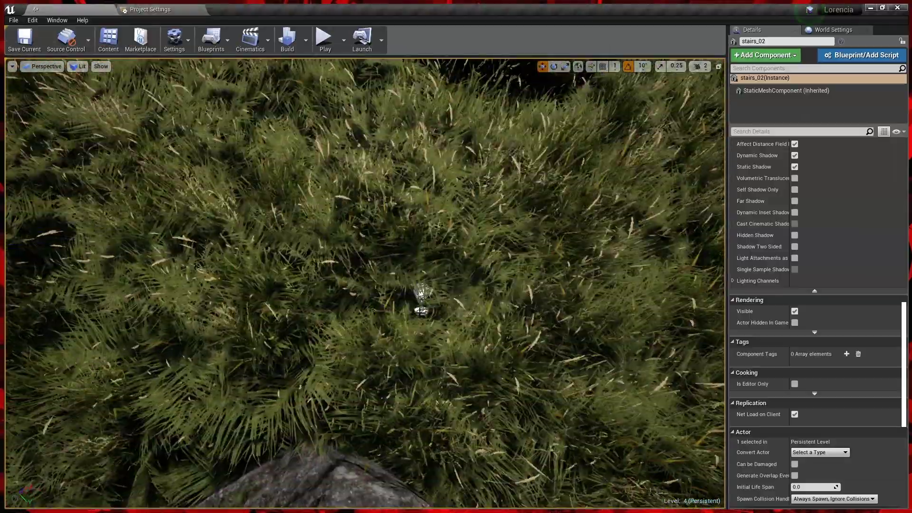
pyautogui.click(421, 290)
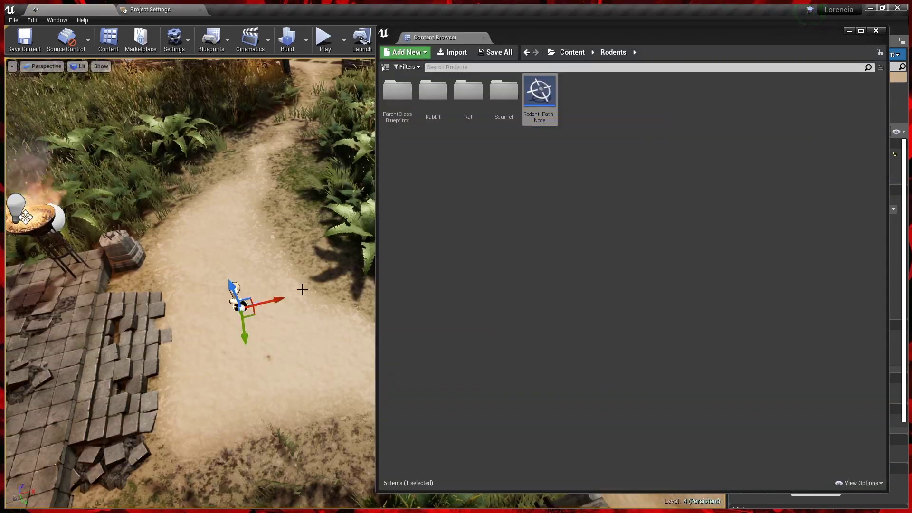
# - Place a BP_NPC_Rabbit and a squirrel blueprint on the dirt path
pyautogui.doubleClick(468, 95)
pyautogui.moveTo(391, 97); pyautogui.dragTo(273, 343)
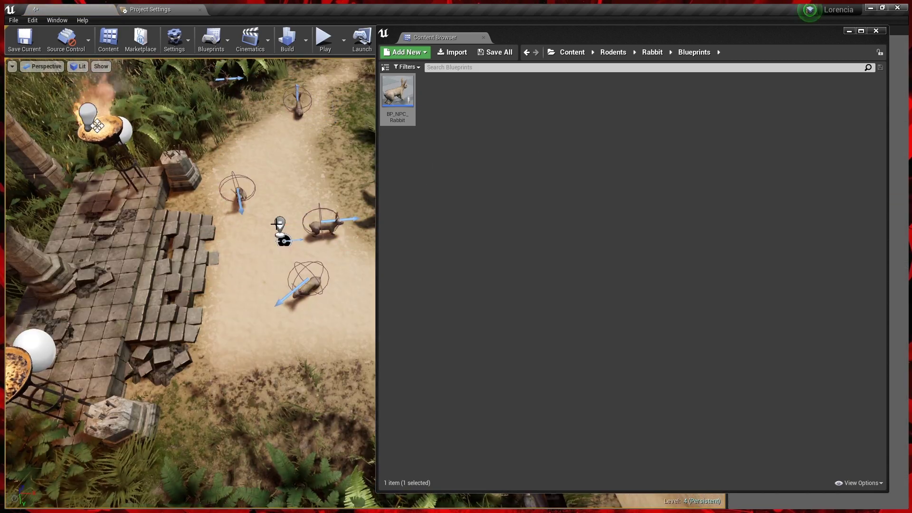
pyautogui.doubleClick(467, 95)
pyautogui.moveTo(397, 93); pyautogui.dragTo(311, 157)
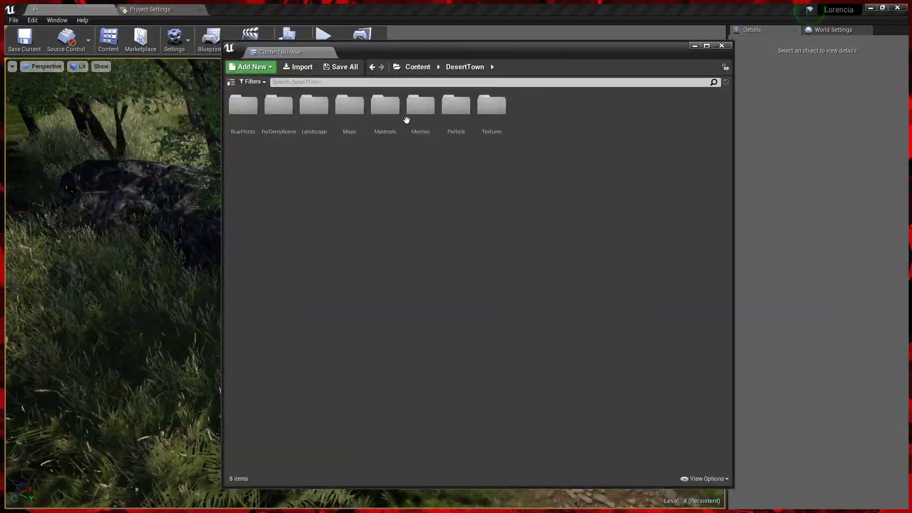
# - Place a DesertTown pole fence piece beside the grass and rotate the leaning poles piece
pyautogui.doubleClick(407, 120)
pyautogui.scroll(-10, 723, 366)
pyautogui.scroll(-5, 722, 366)
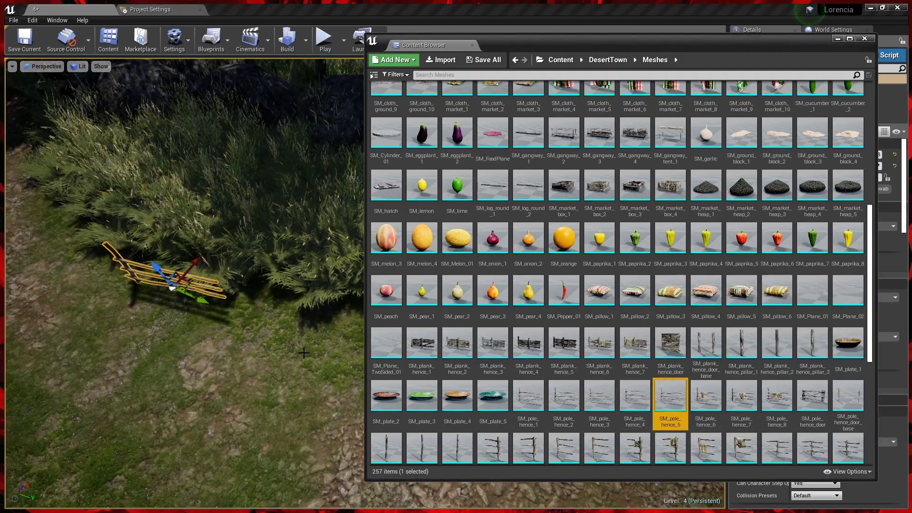
pyautogui.moveTo(702, 403); pyautogui.dragTo(326, 390)
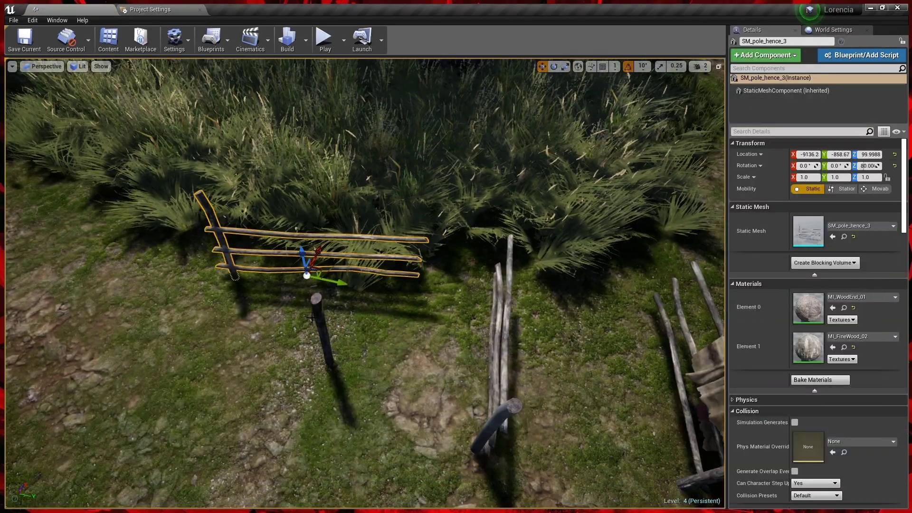
pyautogui.click(482, 393)
pyautogui.press('e')
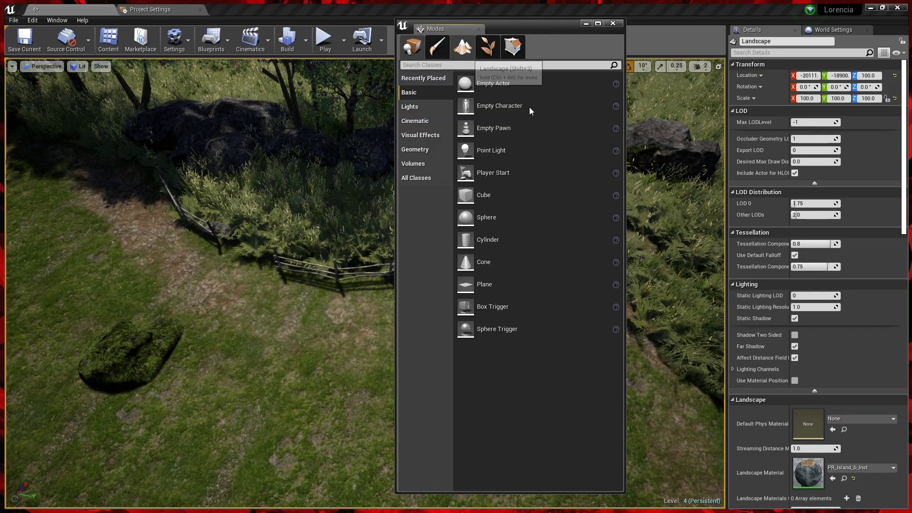
# - Paint grass foliage, then paint the landscape with the island_Ground_c layer
pyautogui.click(488, 46)
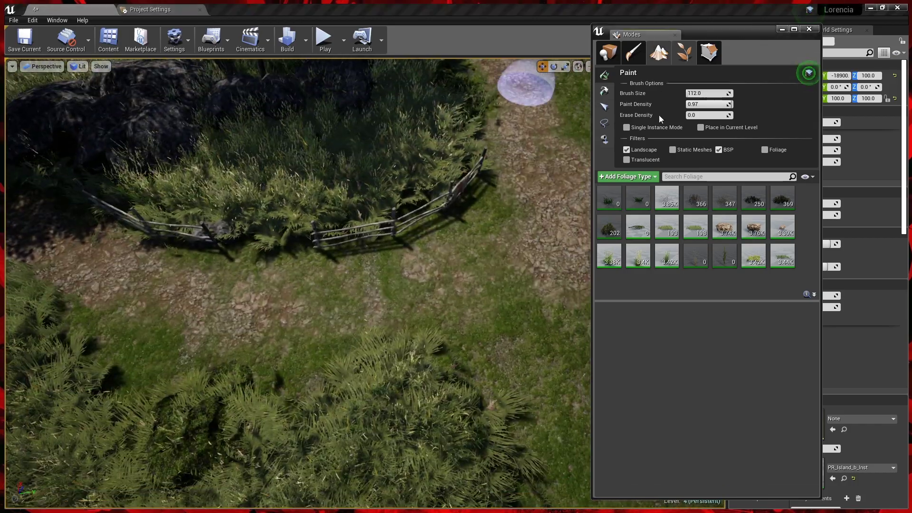
pyautogui.click(658, 52)
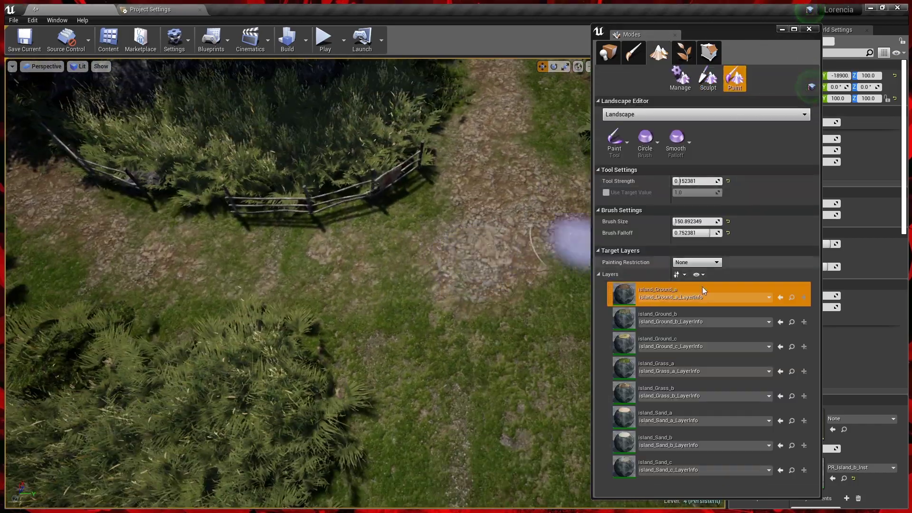
pyautogui.click(656, 342)
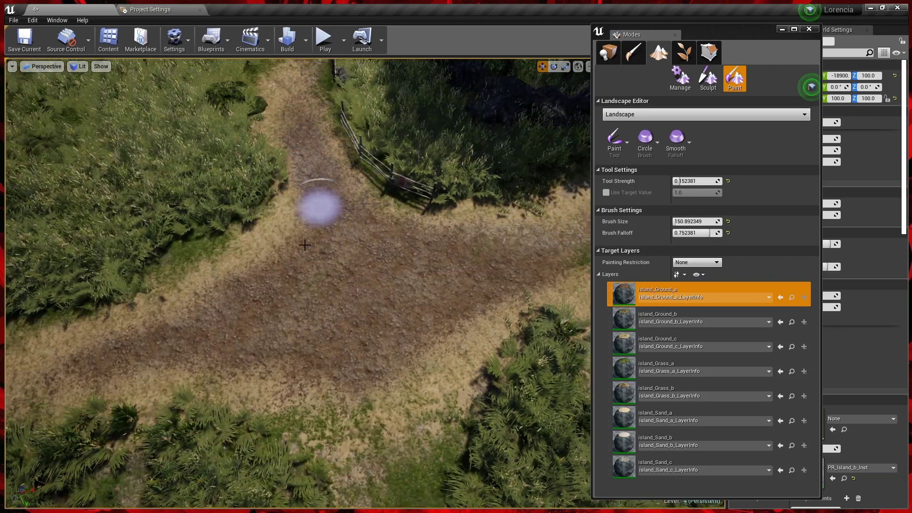
# - Paint more foliage and dirt path using the island_Ground_a layer near the rocks
pyautogui.hotkey('shift', '4')
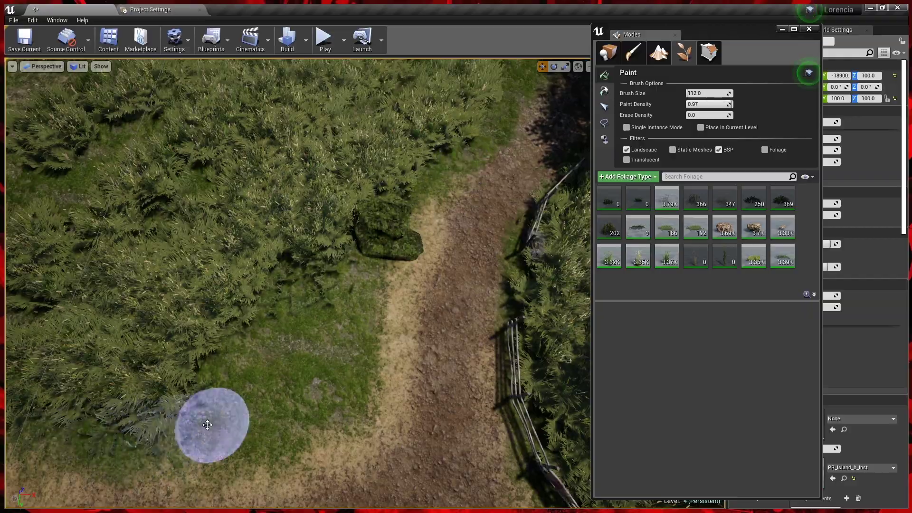
pyautogui.hotkey('shift', '3')
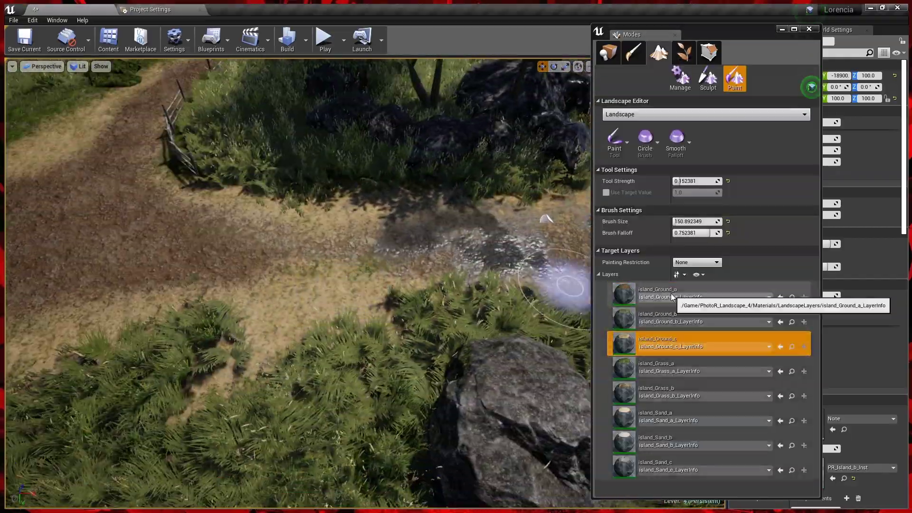
pyautogui.click(620, 292)
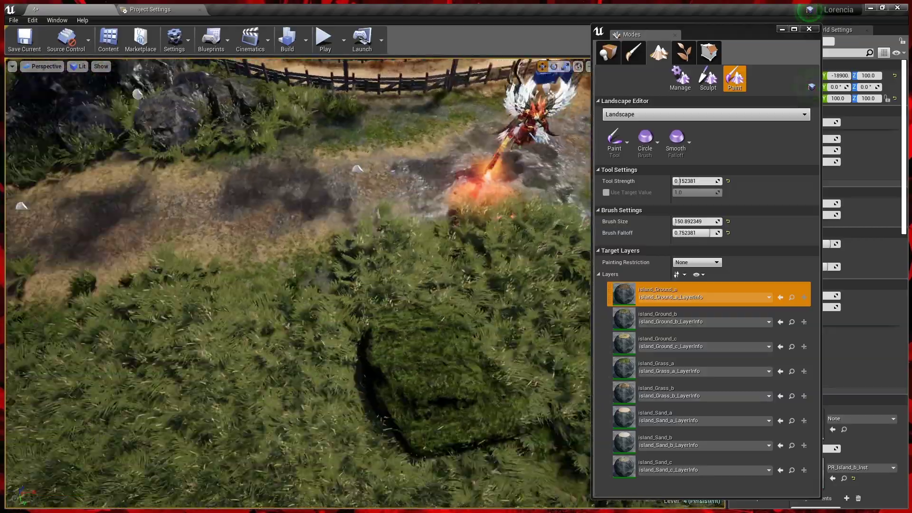
pyautogui.hotkey('shift', '1')
pyautogui.hotkey('shift', '3')
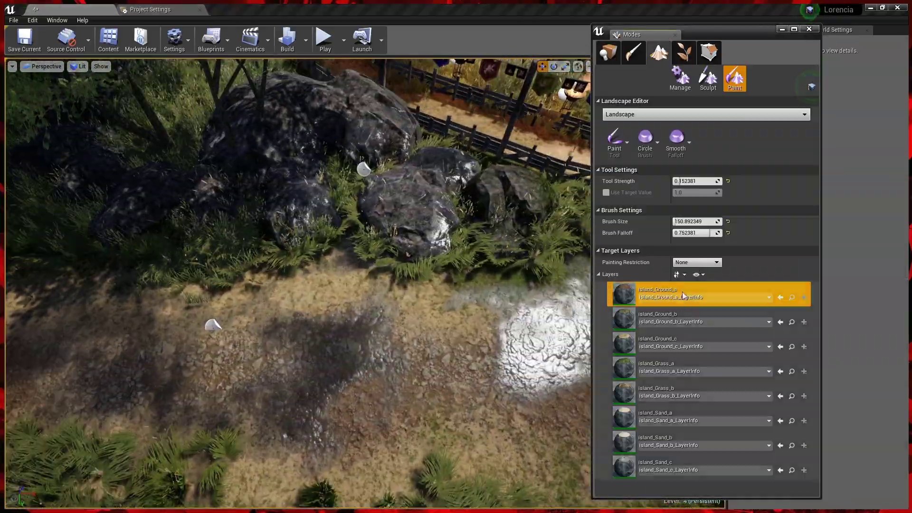
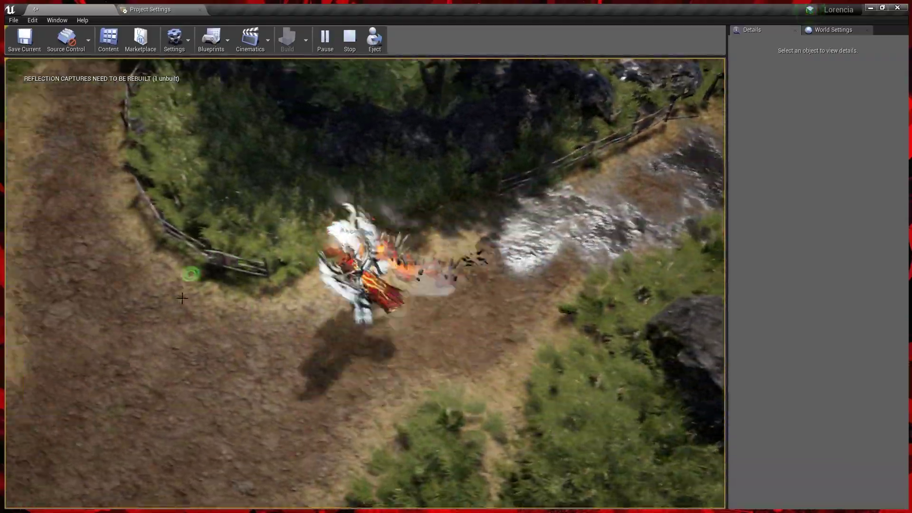
# - Stop the play test and return to editing the level
pyautogui.press('Escape')
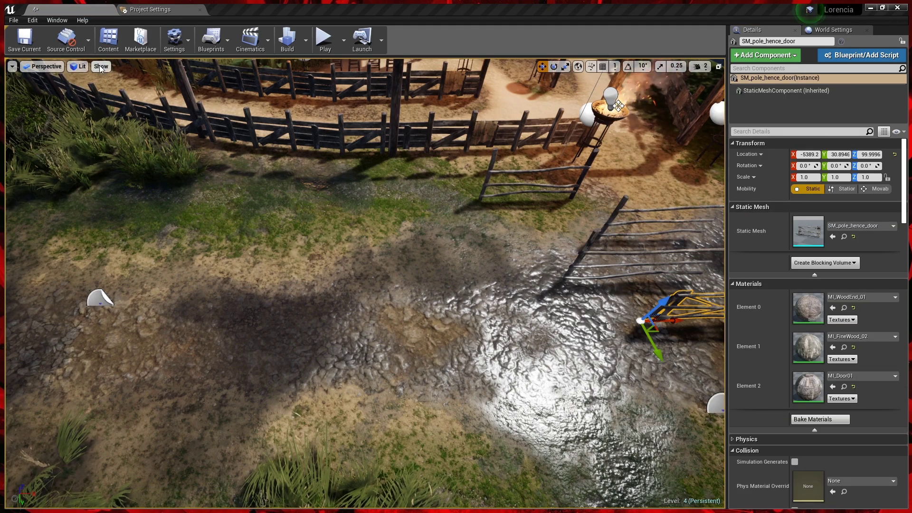
# - Slide a fence piece left, place wagon_02 beside it and move a crate onto its bed
pyautogui.click(418, 205)
pyautogui.moveTo(427, 213); pyautogui.dragTo(338, 229)
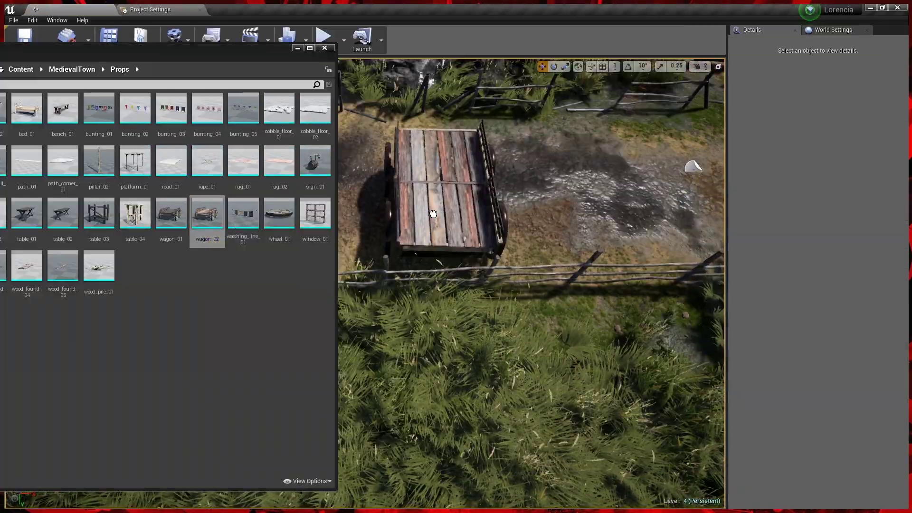
pyautogui.moveTo(433, 214); pyautogui.dragTo(432, 215)
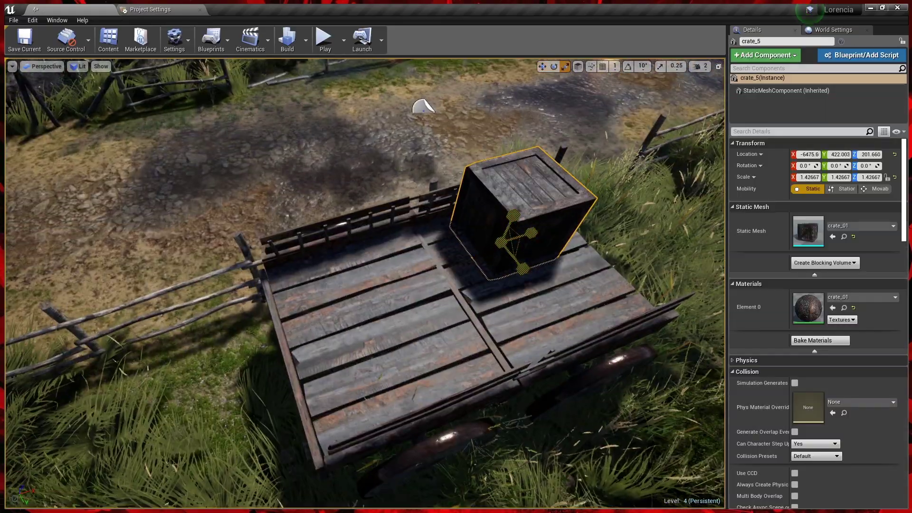
pyautogui.moveTo(399, 283); pyautogui.dragTo(417, 278)
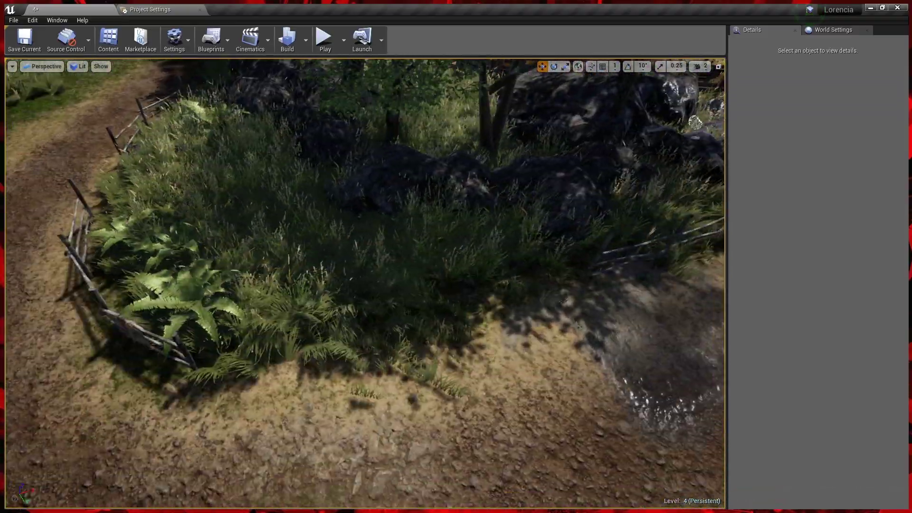
# - Choose the island_Grass_a foliage type and look down over the grassy area to paint
pyautogui.hotkey('shift', '4')
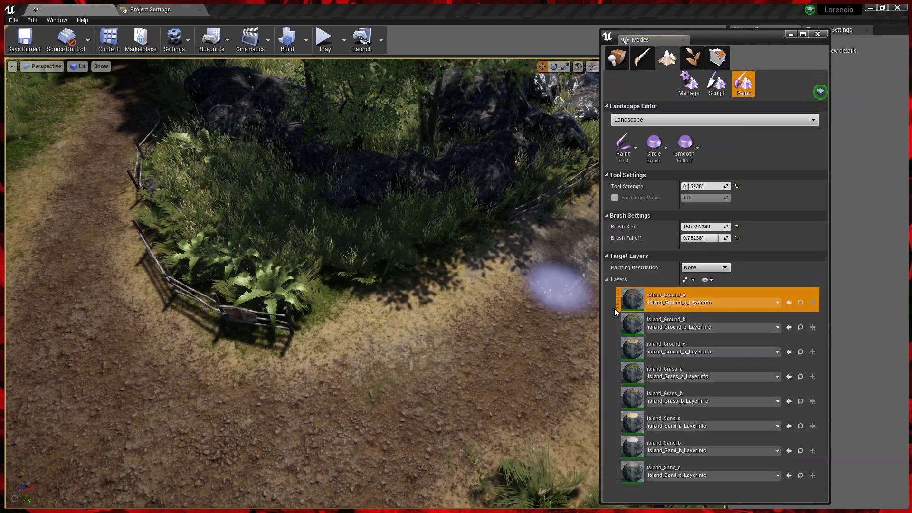
pyautogui.click(627, 373)
pyautogui.moveTo(428, 258); pyautogui.dragTo(174, 413, button='right')
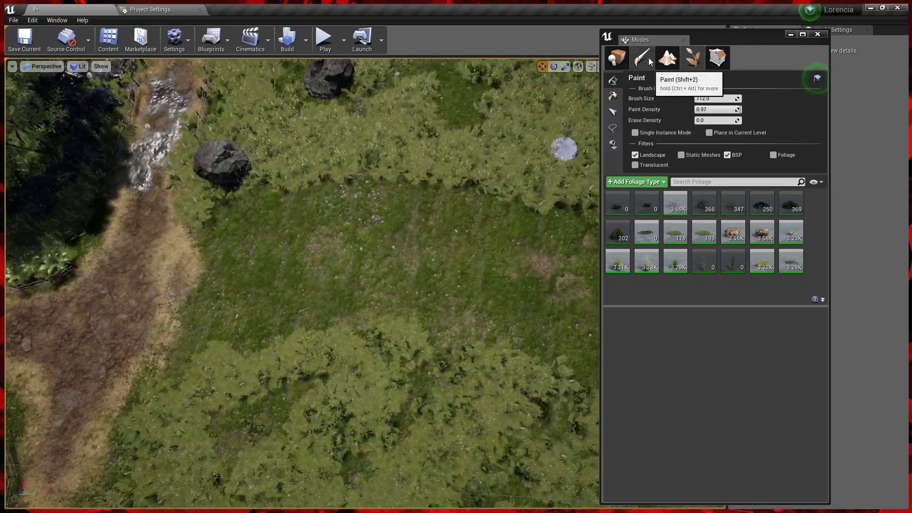
# - Paint with the island_Ground_c landscape layer at brush size about 260, then move a boulder across the grass
pyautogui.click(666, 58)
pyautogui.click(637, 349)
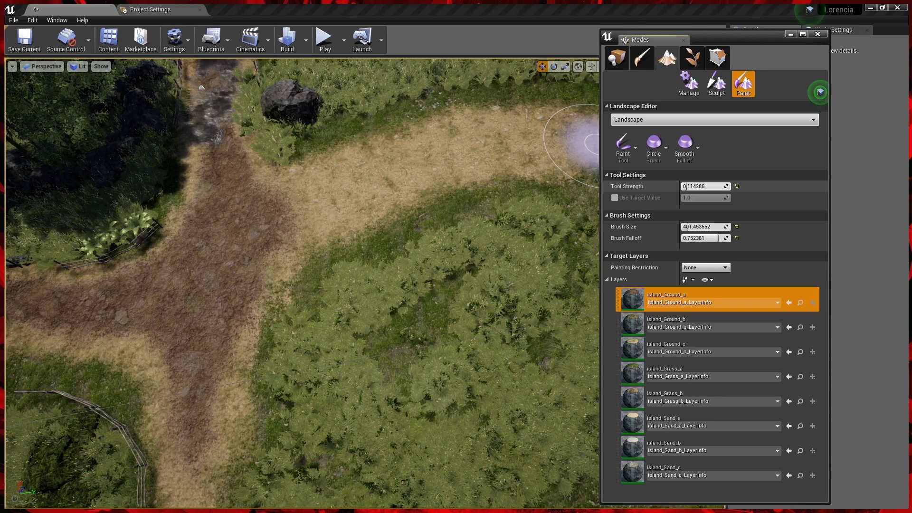
pyautogui.moveTo(687, 226); pyautogui.dragTo(665, 226)
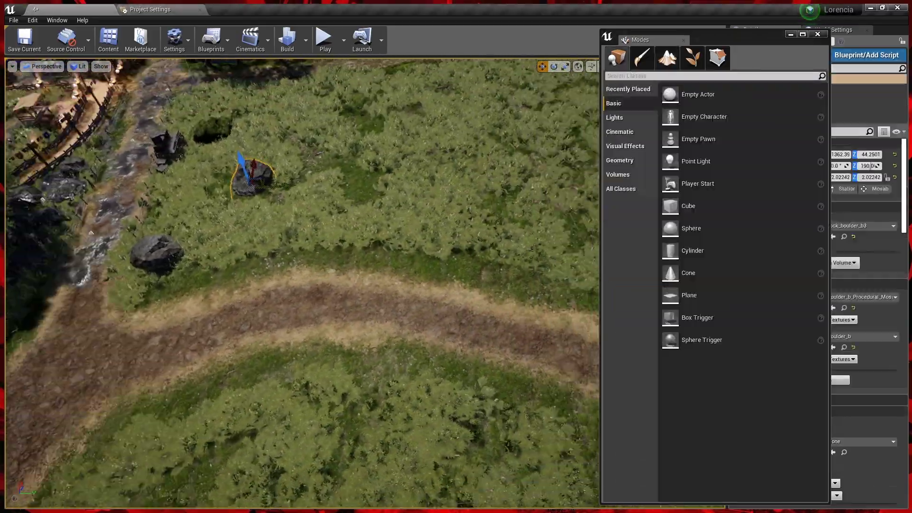
pyautogui.moveTo(251, 178)
pyautogui.mouseDown()
pyautogui.moveTo(447, 179)
pyautogui.moveTo(407, 187)
pyautogui.mouseUp()
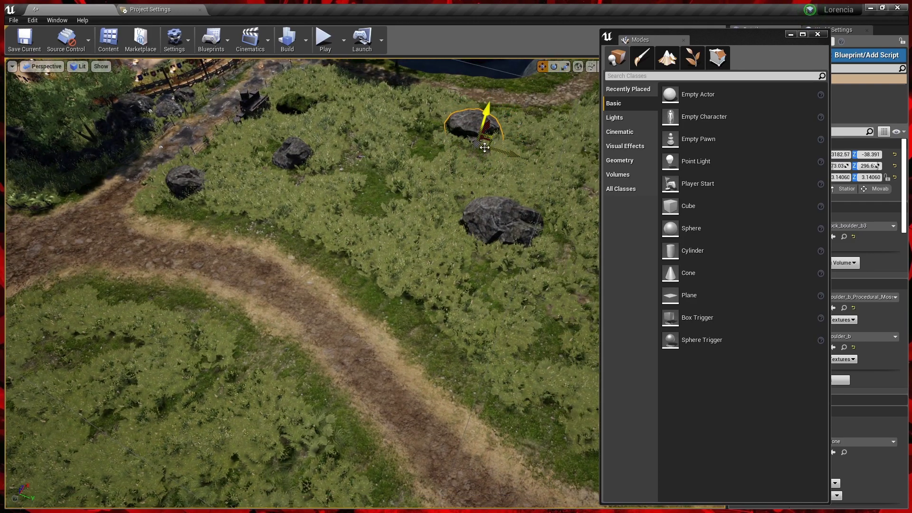
# - Move several boulders together into a rocky line across the grass
pyautogui.moveTo(131, 361); pyautogui.dragTo(233, 307)
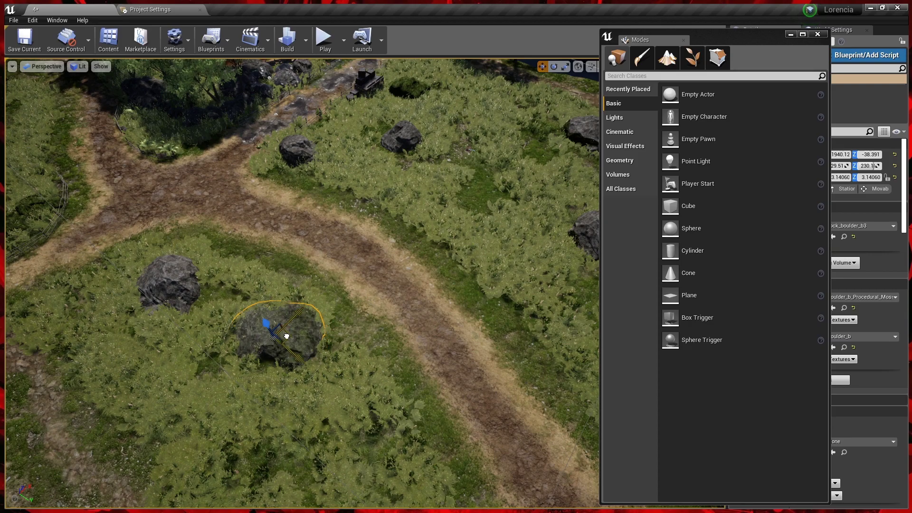
pyautogui.moveTo(286, 336); pyautogui.dragTo(258, 138)
pyautogui.keyDown('shift'); pyautogui.moveTo(345, 274); pyautogui.dragTo(442, 201); pyautogui.keyUp('shift')
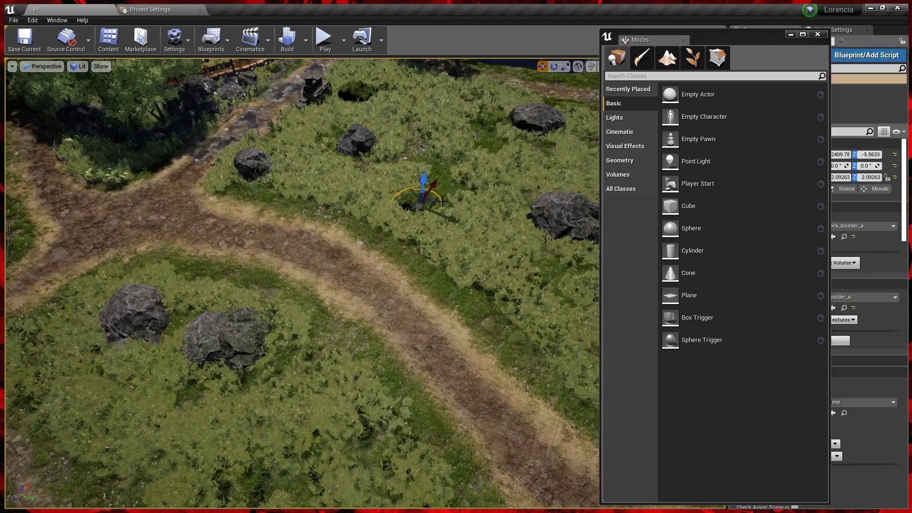
pyautogui.click(187, 349)
pyautogui.press('f')
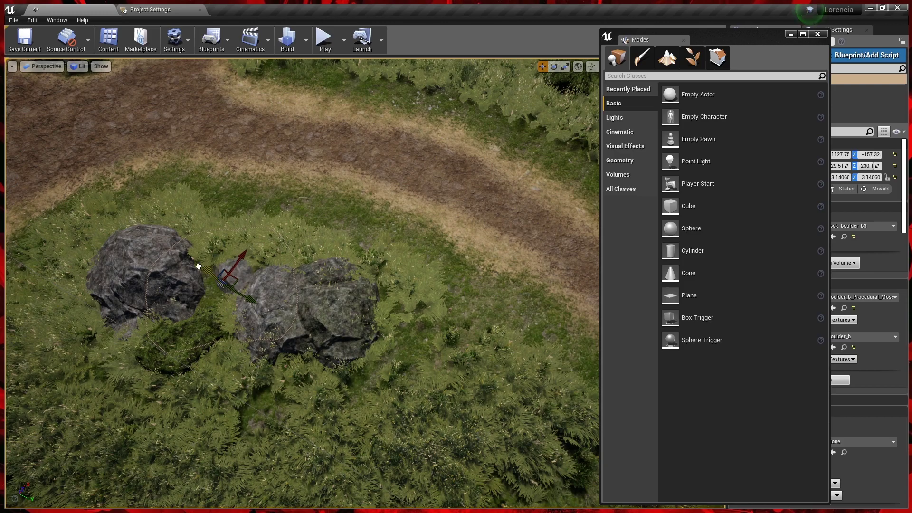
pyautogui.keyDown('shift'); pyautogui.moveTo(199, 267); pyautogui.dragTo(292, 340); pyautogui.keyUp('shift')
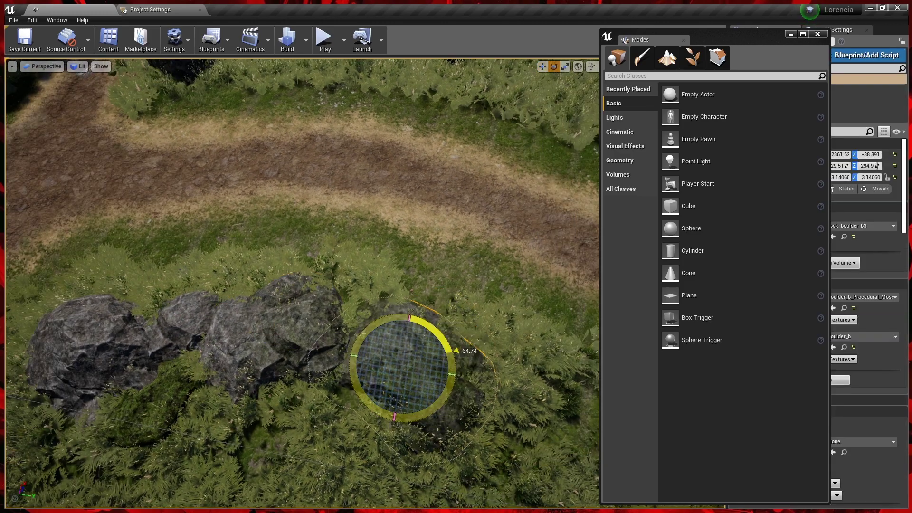
pyautogui.keyDown('shift'); pyautogui.moveTo(401, 364); pyautogui.dragTo(371, 311); pyautogui.keyUp('shift')
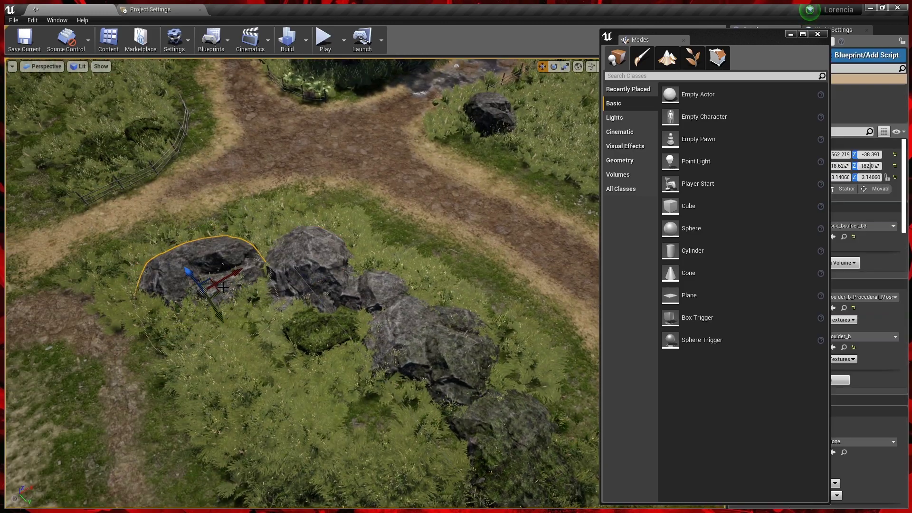
pyautogui.keyDown('shift'); pyautogui.moveTo(223, 287); pyautogui.dragTo(325, 252); pyautogui.keyUp('shift')
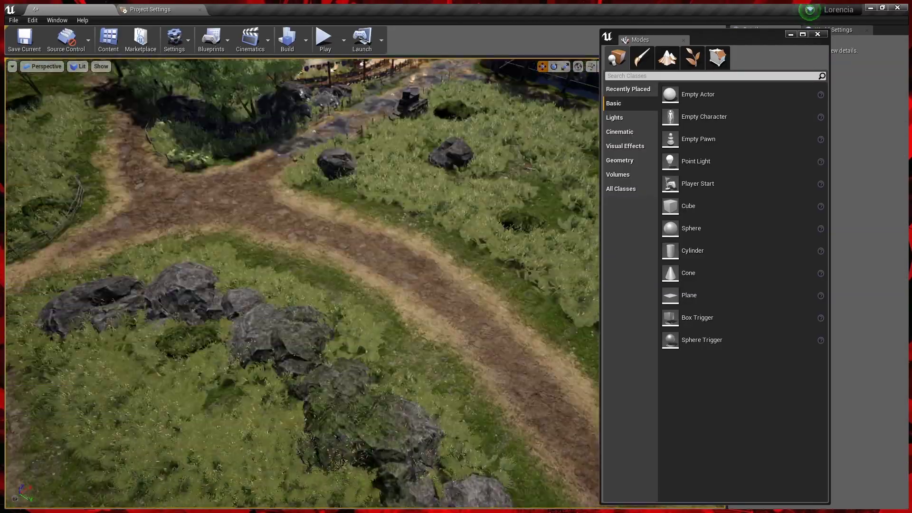
# - Relocate a tree near the path to a new spot
pyautogui.click(45, 180)
pyautogui.press('f')
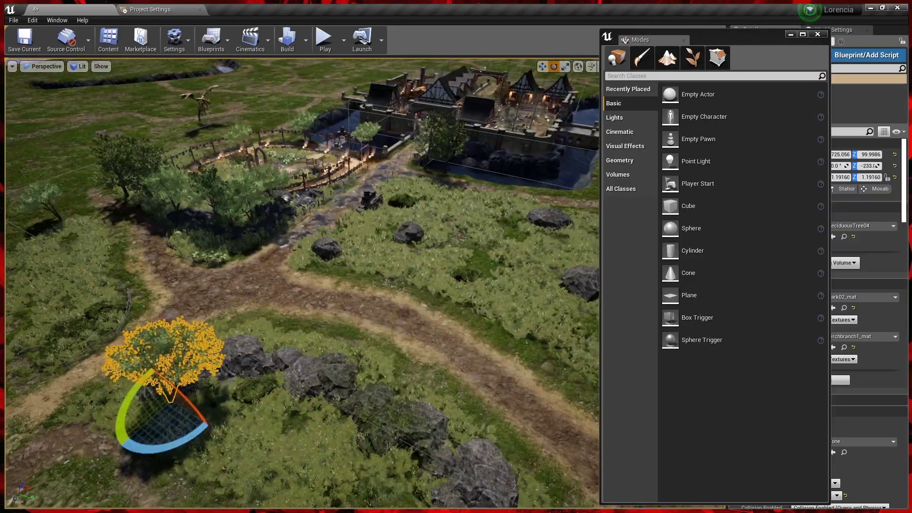
pyautogui.click(295, 323)
pyautogui.press('f')
pyautogui.moveTo(320, 440)
pyautogui.keyDown('shift'); pyautogui.mouseDown()
pyautogui.moveTo(269, 351)
pyautogui.moveTo(348, 285)
pyautogui.mouseUp(); pyautogui.keyUp('shift')
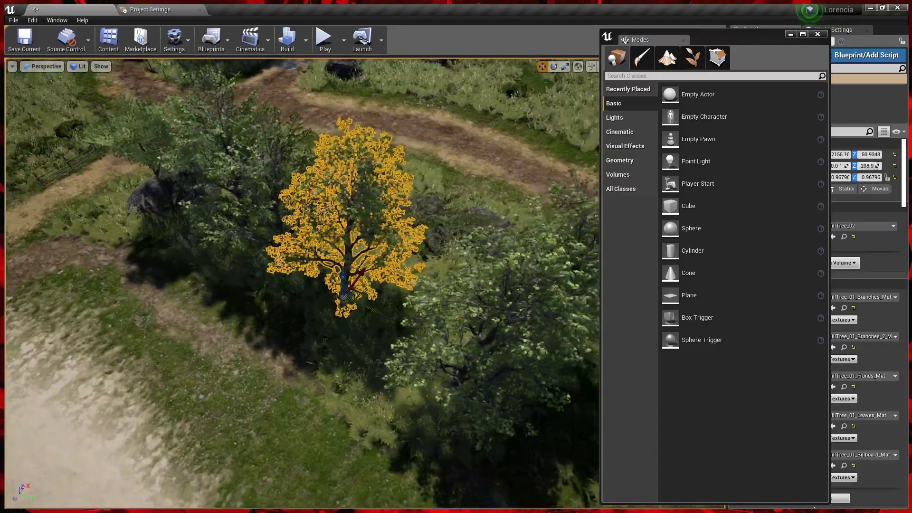
pyautogui.press('Escape')
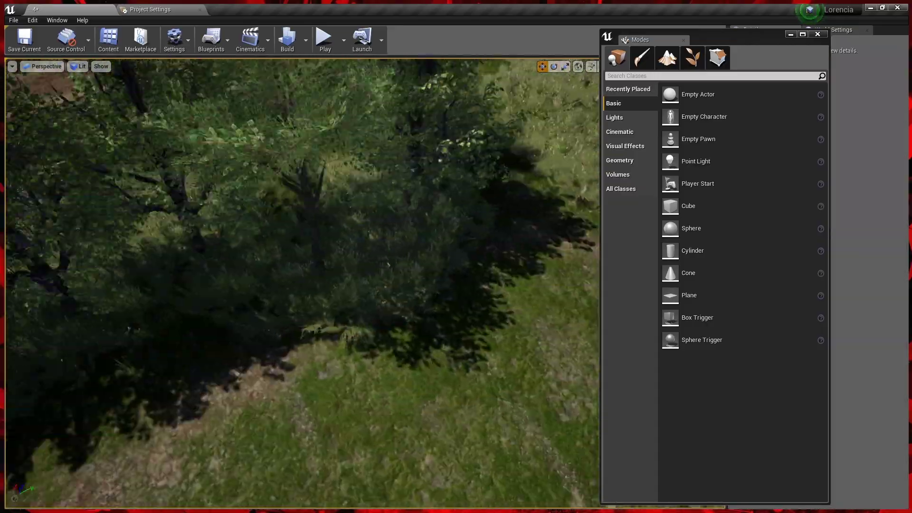
# - Reposition and spin a rock on the river bank by the bridge wall
pyautogui.moveTo(304, 307); pyautogui.dragTo(304, 307, button='right')
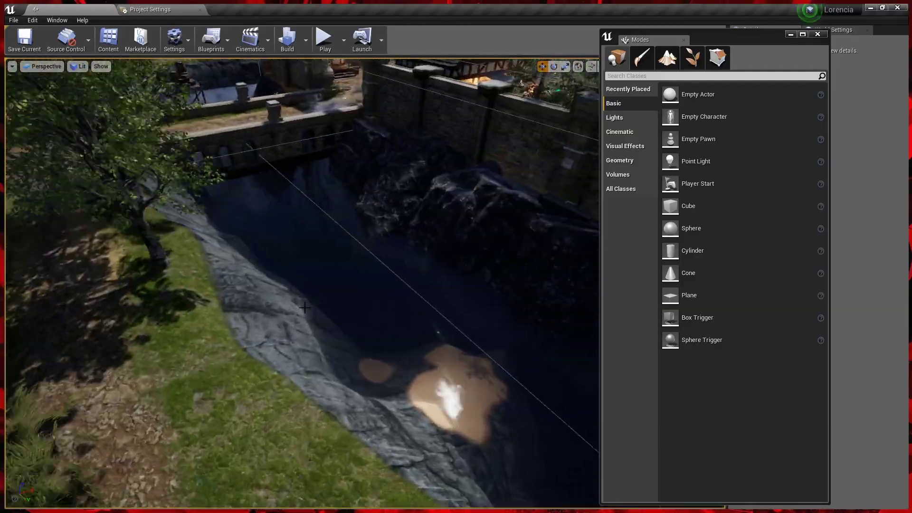
pyautogui.click(227, 304)
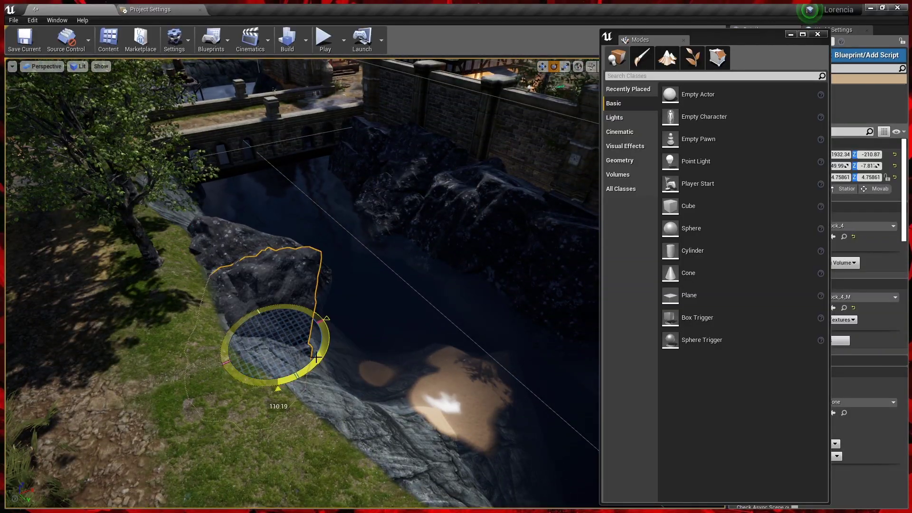
pyautogui.moveTo(310, 333); pyautogui.dragTo(264, 263, button='right')
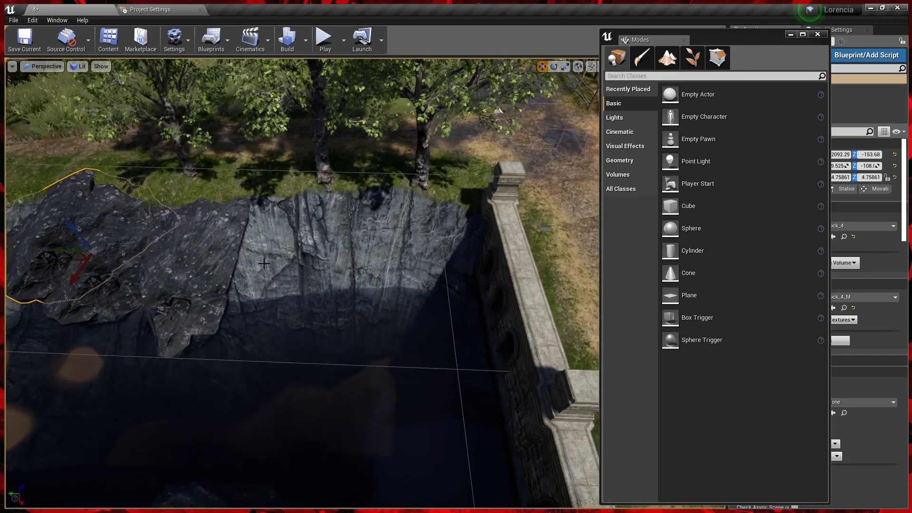
pyautogui.moveTo(392, 305); pyautogui.dragTo(386, 291)
pyautogui.moveTo(387, 291); pyautogui.dragTo(387, 291, button='right')
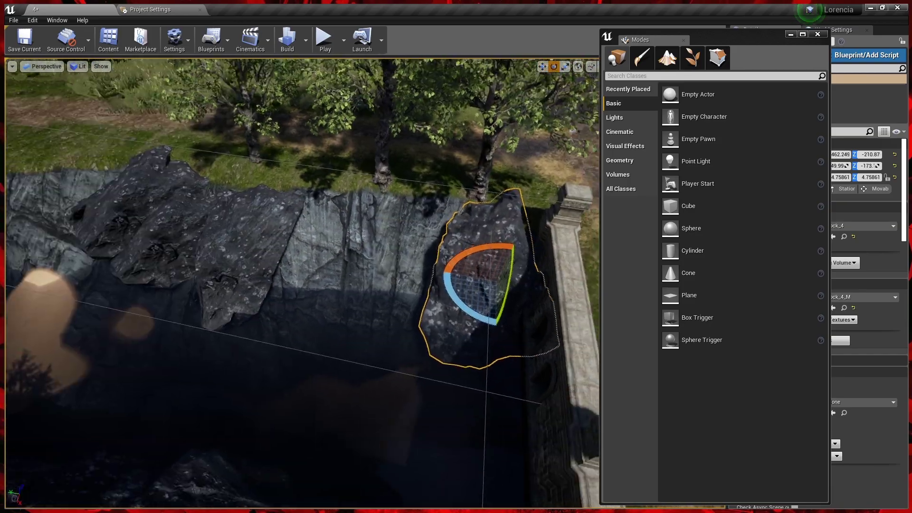
pyautogui.hotkey('ctrl', 'z')
pyautogui.press('w')
pyautogui.moveTo(448, 253); pyautogui.dragTo(435, 276, button='right')
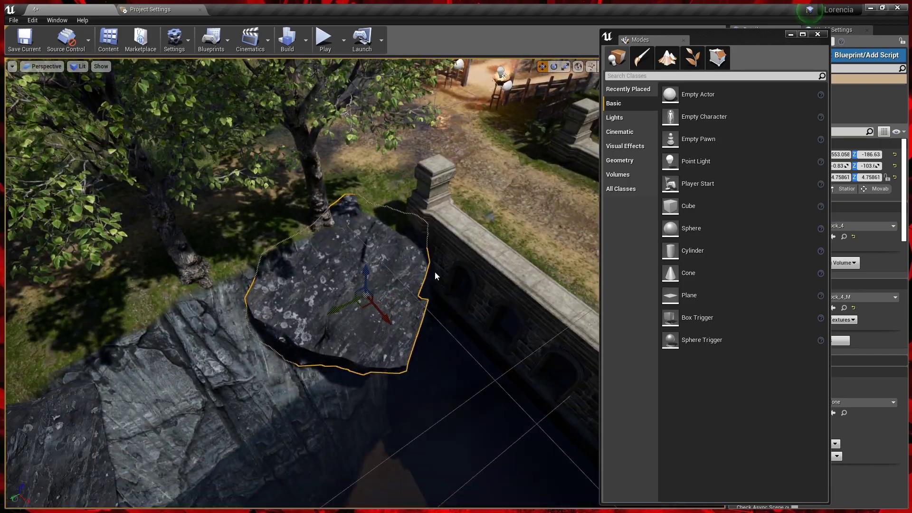
pyautogui.moveTo(268, 379); pyautogui.dragTo(285, 361)
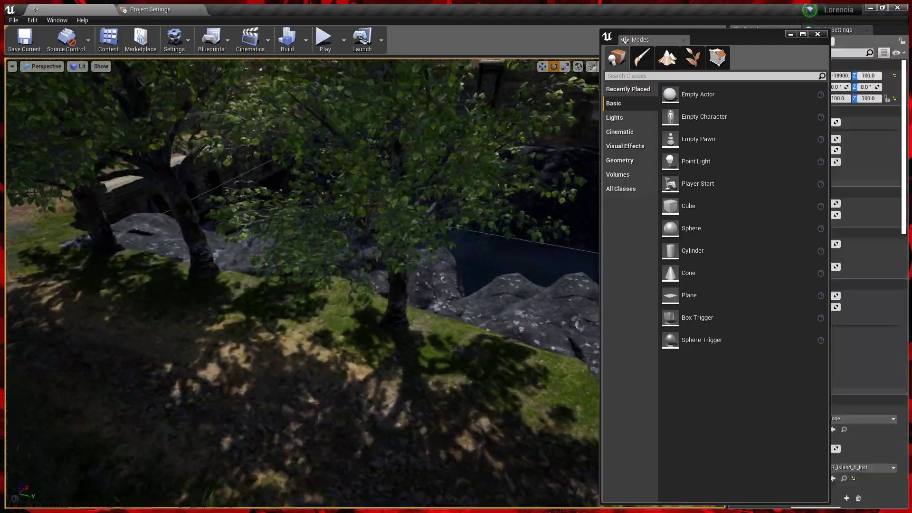
pyautogui.click(693, 57)
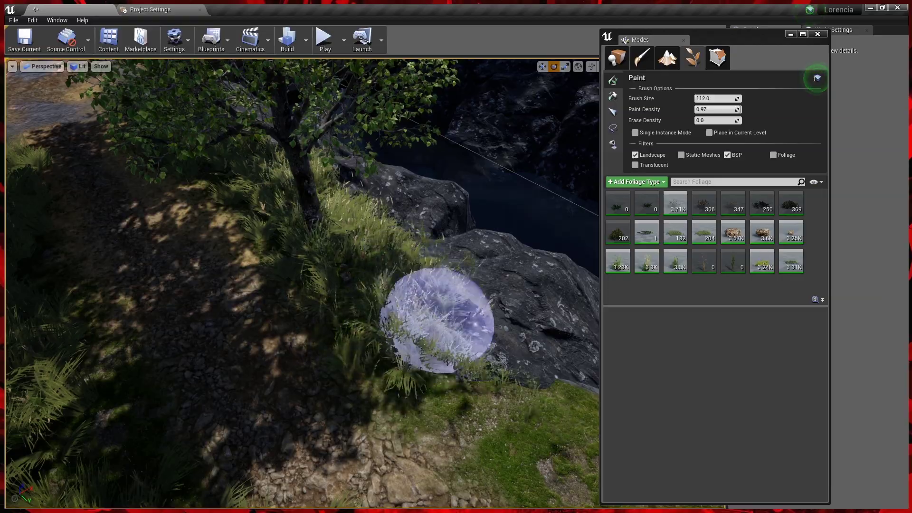
# - Paint grass and ferns across the shaded ground under the trees, allowing painting onto BSP surfaces
pyautogui.click(427, 326)
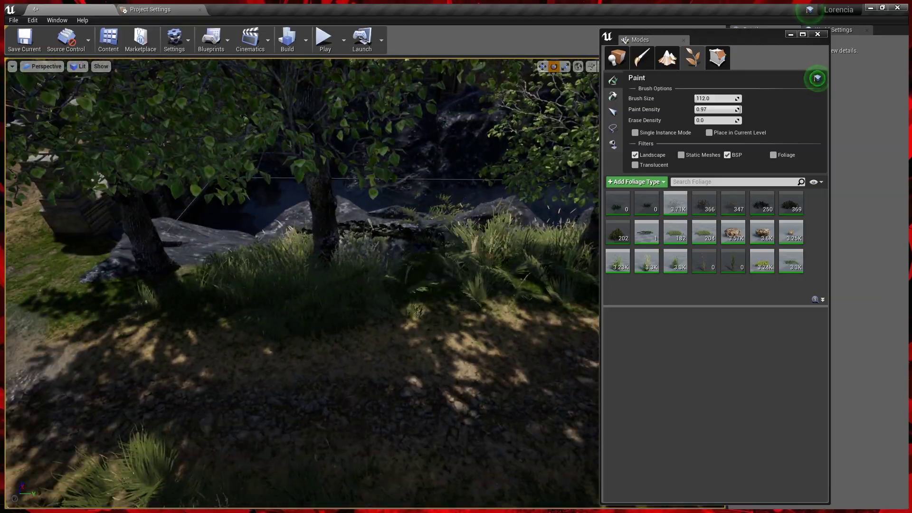
pyautogui.moveTo(428, 325); pyautogui.dragTo(299, 264, button='right')
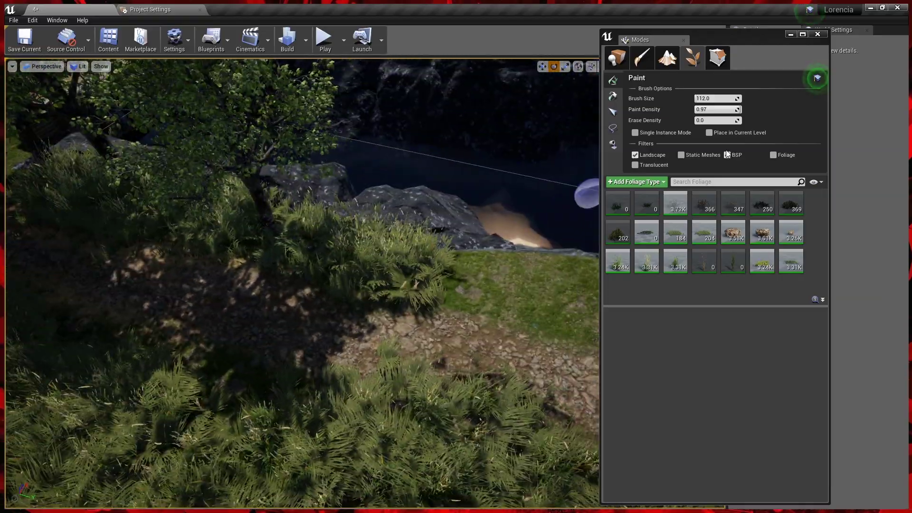
pyautogui.click(727, 155)
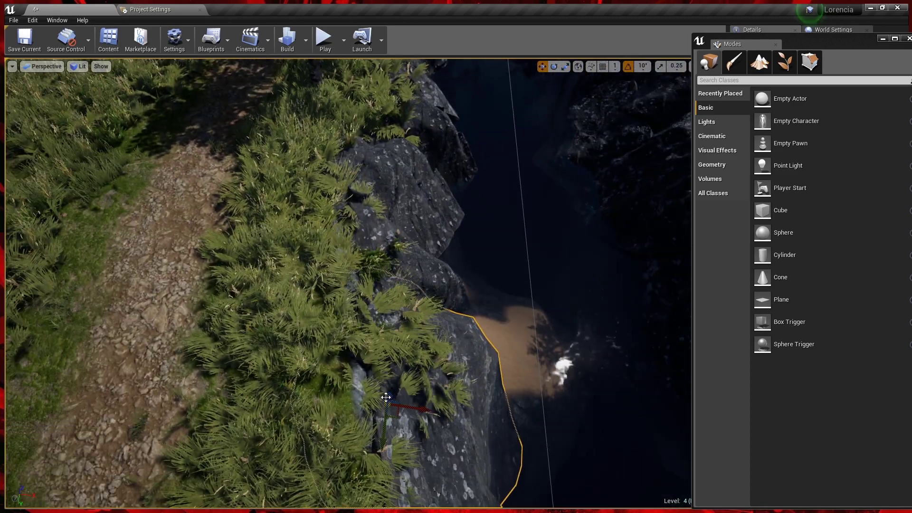
# - Focus on the bank rock for rotating, then resume painting ferns over the rocks
pyautogui.press('f')
pyautogui.press('e')
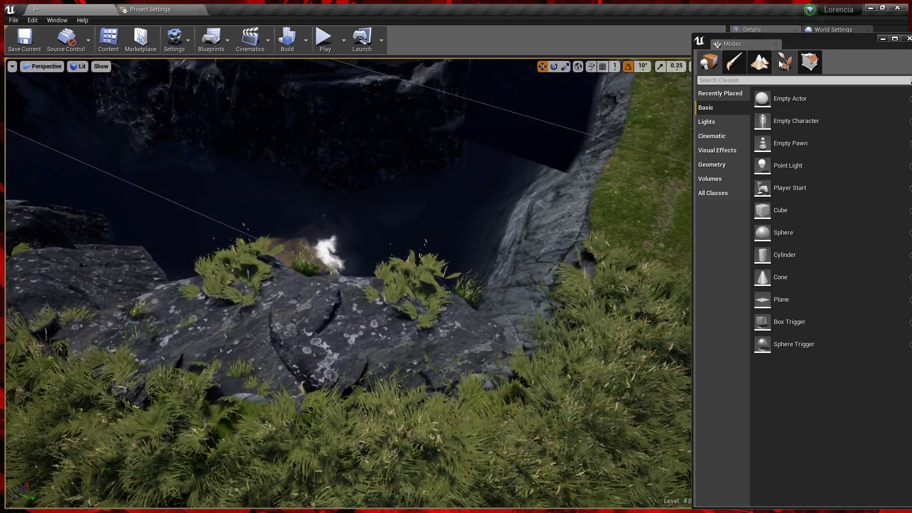
pyautogui.click(785, 62)
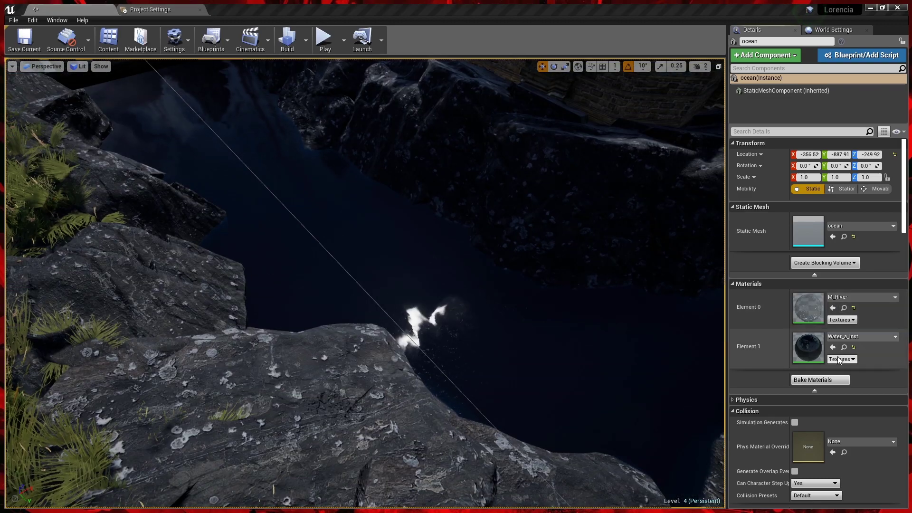
# - Give the water M_River as Element 1, then shift, rotate and raise rock_37
pyautogui.click(833, 347)
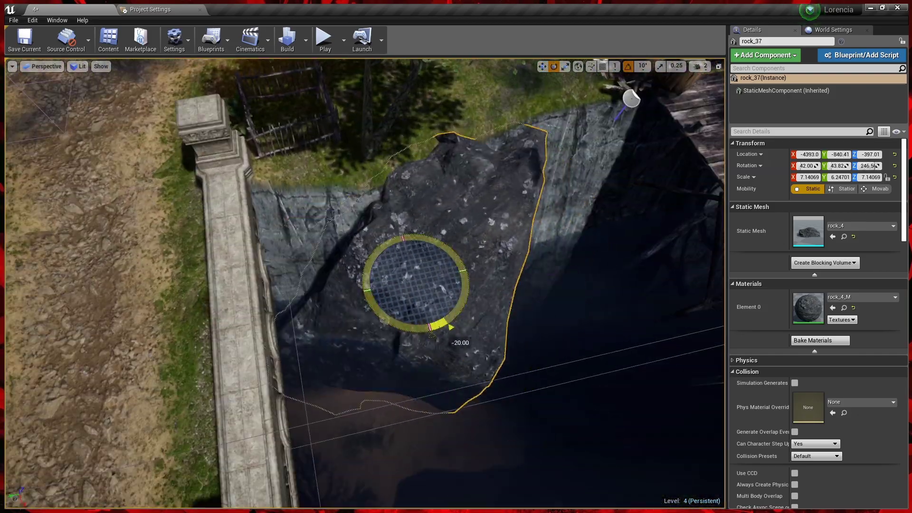
pyautogui.moveTo(329, 280); pyautogui.dragTo(351, 317)
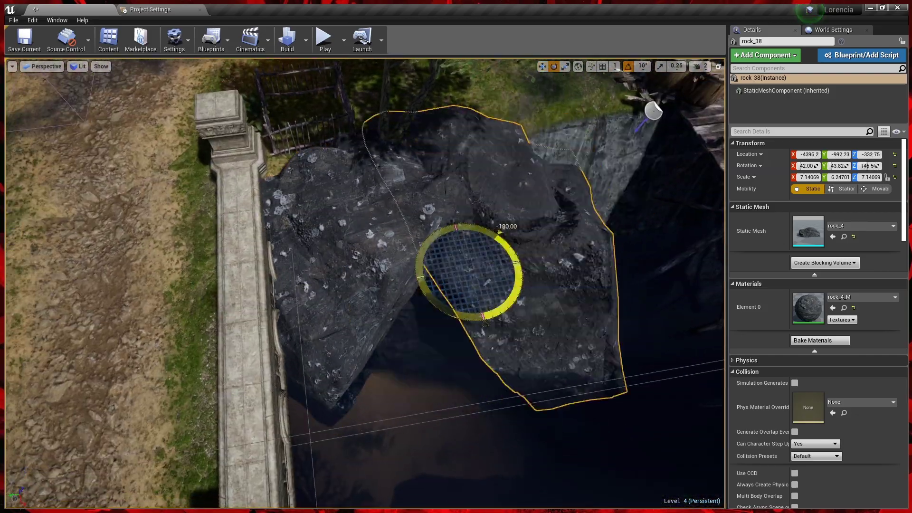
pyautogui.moveTo(525, 245); pyautogui.dragTo(503, 223)
pyautogui.press('w')
pyautogui.moveTo(465, 271); pyautogui.dragTo(469, 208)
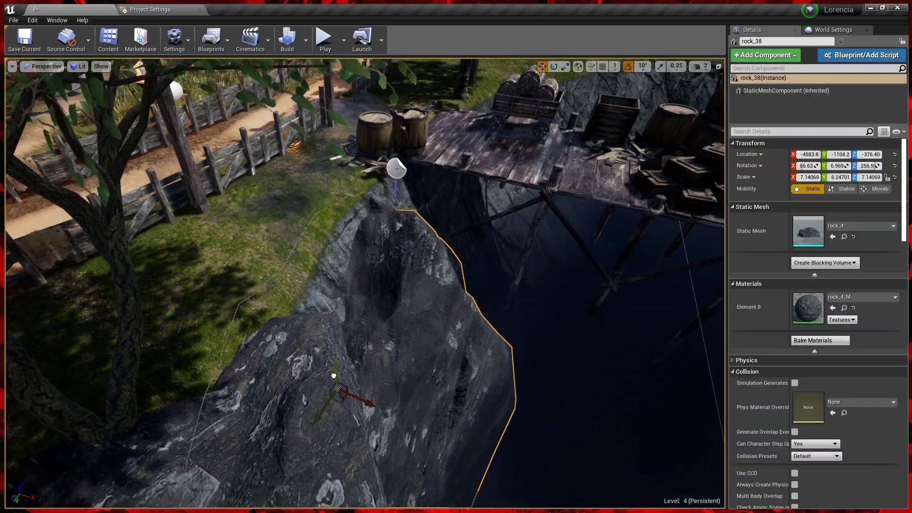
# - Rotate rock_38, move and resize rock_40 by the dock, and lower rock_44 to the water
pyautogui.press('e')
pyautogui.moveTo(357, 366); pyautogui.dragTo(469, 369)
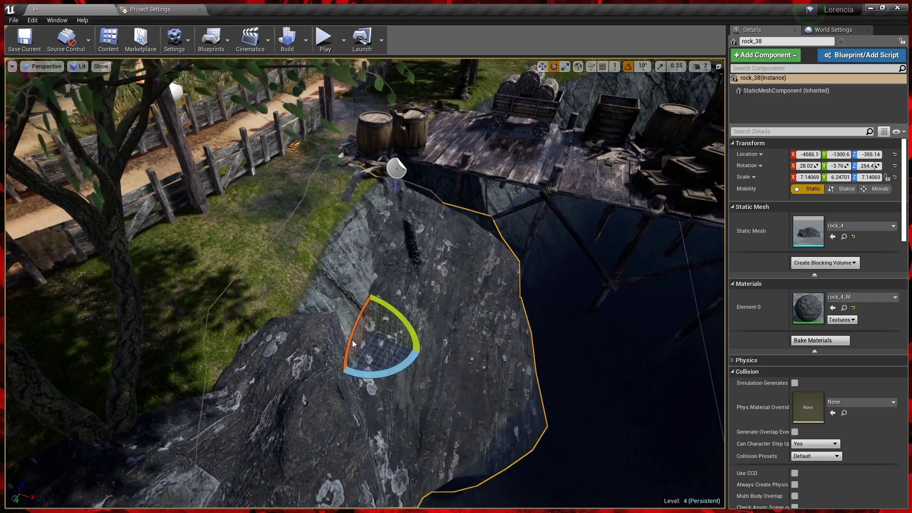
pyautogui.press('w')
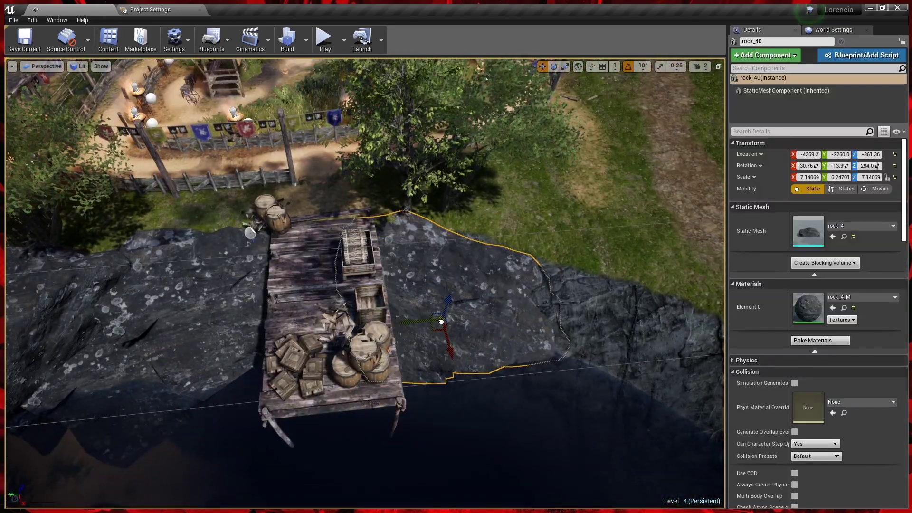
pyautogui.moveTo(441, 322); pyautogui.dragTo(415, 330)
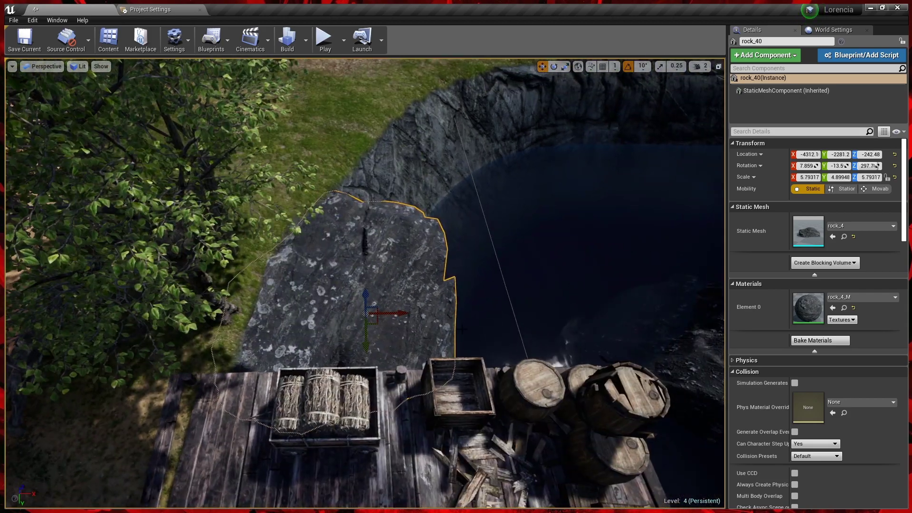
pyautogui.press('r')
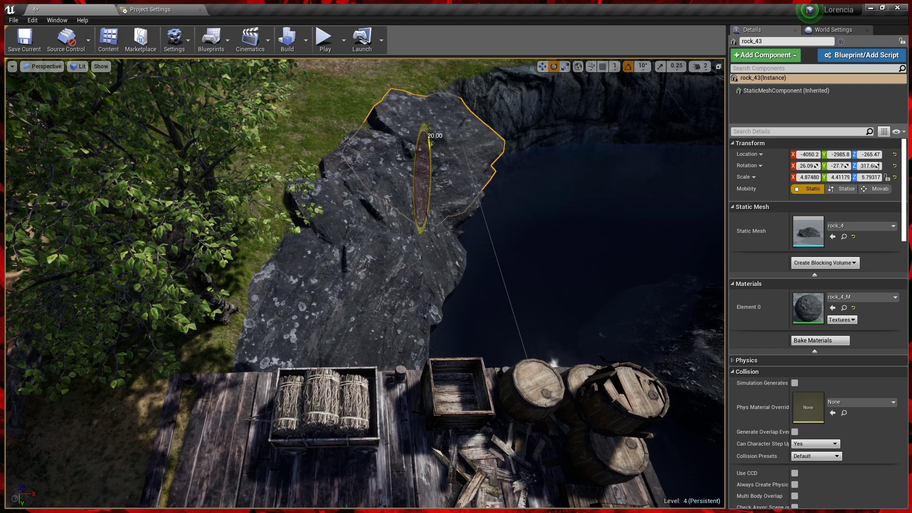
pyautogui.keyDown('shift'); pyautogui.moveTo(413, 259); pyautogui.dragTo(398, 251); pyautogui.keyUp('shift')
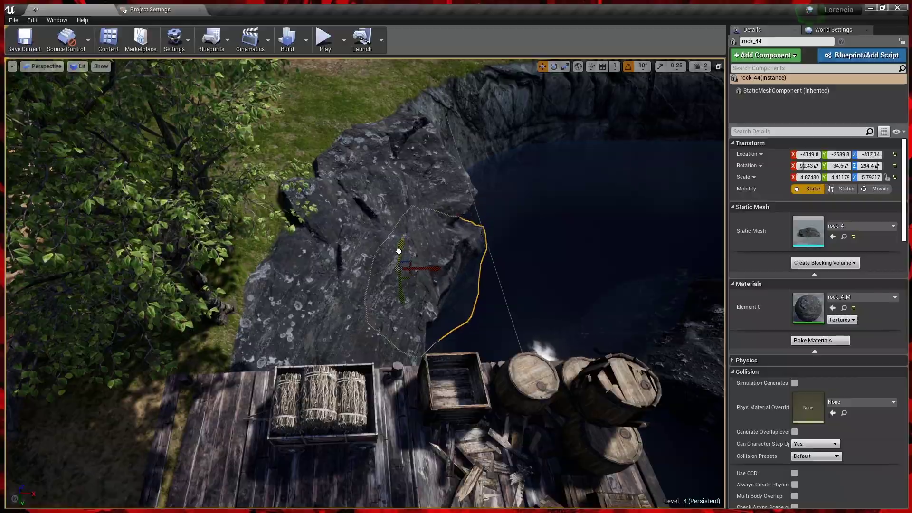
pyautogui.press('Escape')
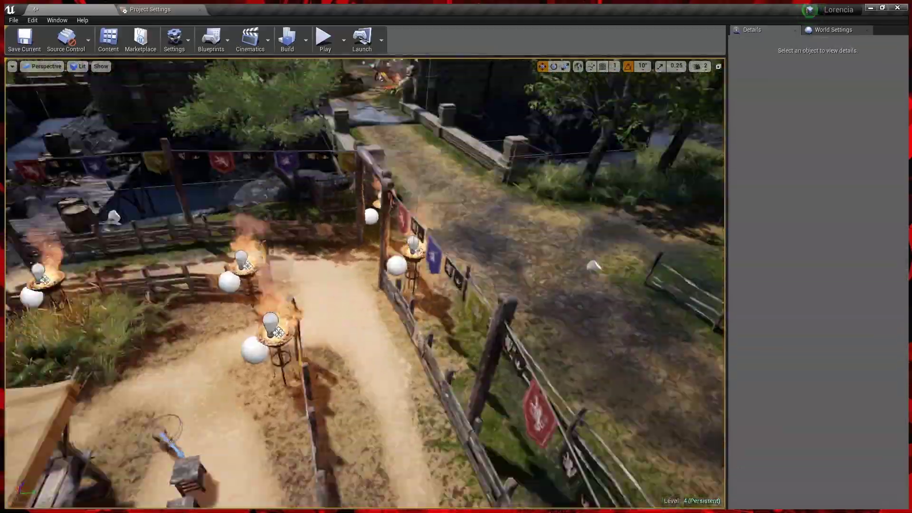
# - Place the M_Tavern_Inside_Candlesword_01 prop into the village from the asset browser
pyautogui.moveTo(413, 361); pyautogui.dragTo(414, 361, button='right')
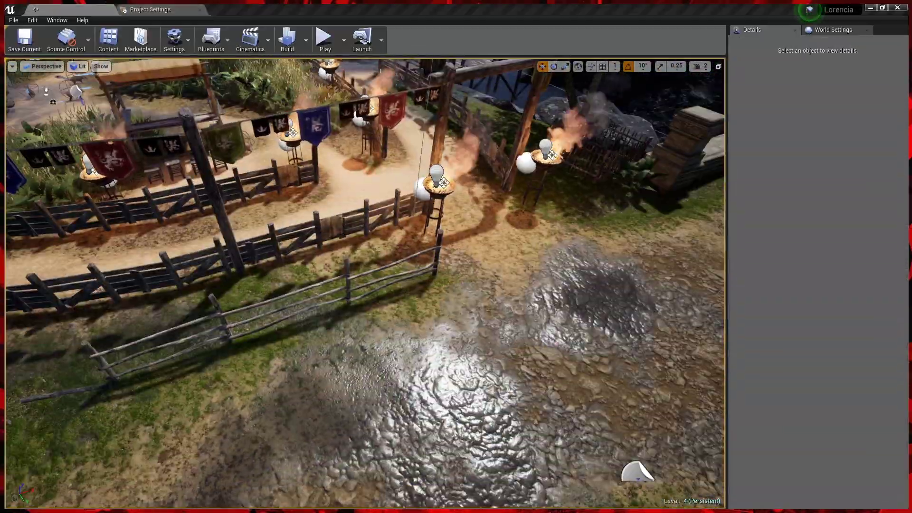
pyautogui.hotkey('ctrl', 'space')
pyautogui.moveTo(481, 114); pyautogui.dragTo(632, 285)
pyautogui.scroll(-1, 239, 190)
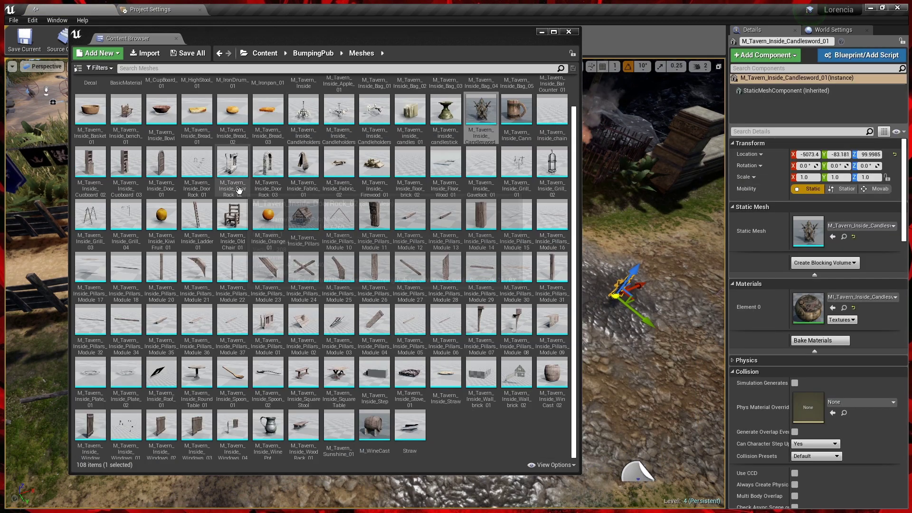
pyautogui.click(409, 376)
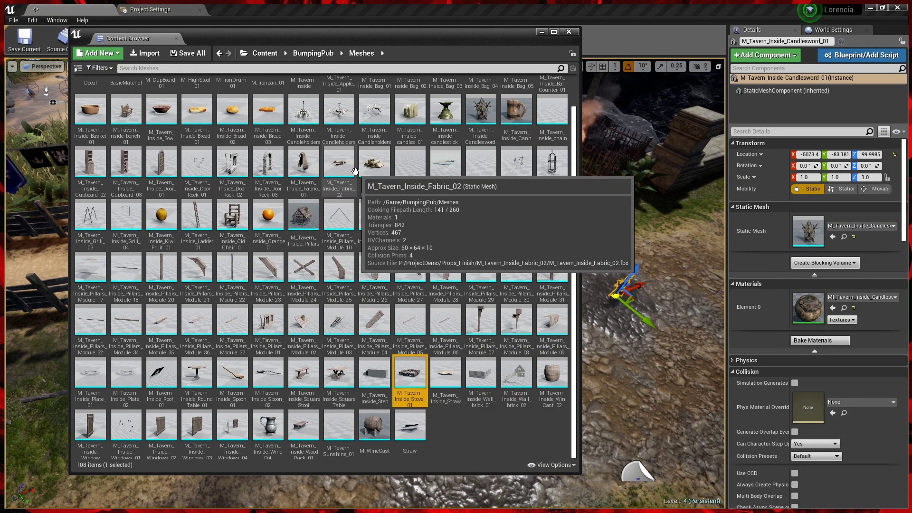
pyautogui.scroll(1, 364, 171)
pyautogui.scroll(-1, 433, 228)
pyautogui.hotkey('ctrl', 'space')
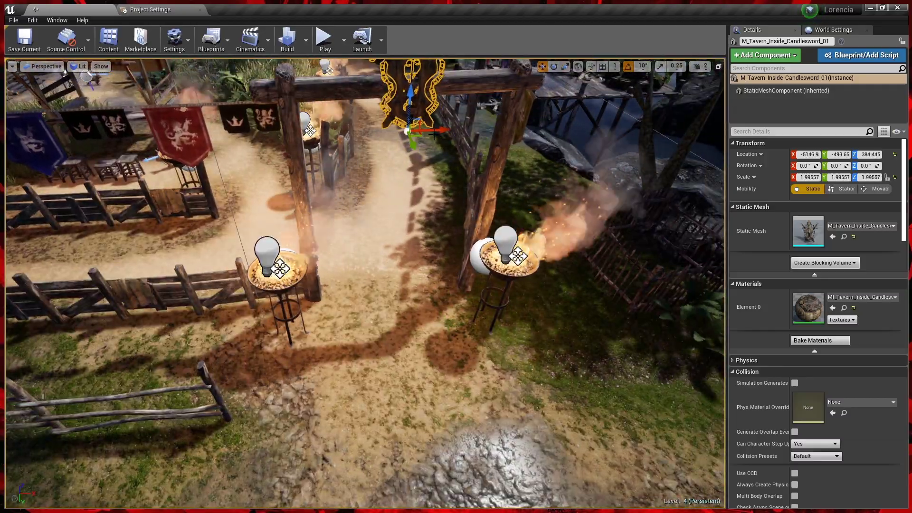
# - Select two fence pieces beside the path on the landscape
pyautogui.scroll(-3, 433, 134)
pyautogui.moveTo(351, 220); pyautogui.dragTo(414, 204, button='right')
pyautogui.click(350, 220)
pyautogui.click(351, 217)
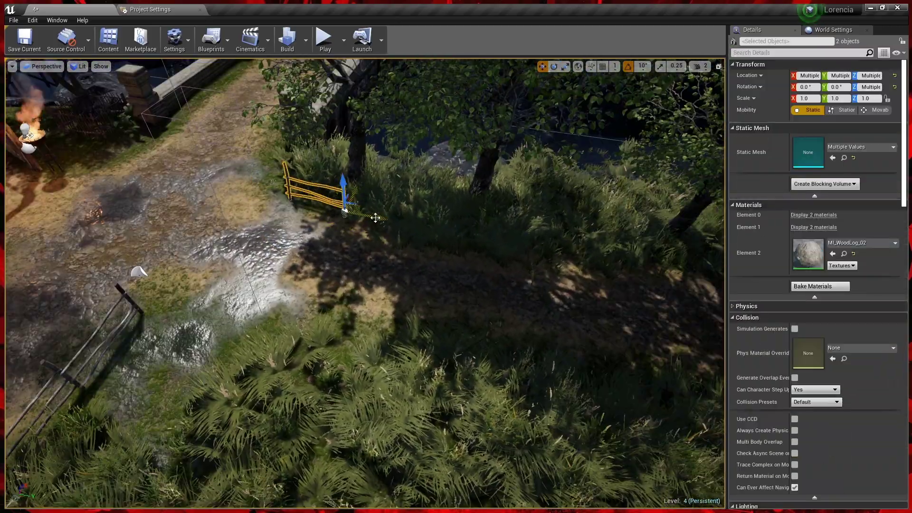
# - Select several fence sections along the village path and frame them for moving
pyautogui.click(413, 203)
pyautogui.press('Escape')
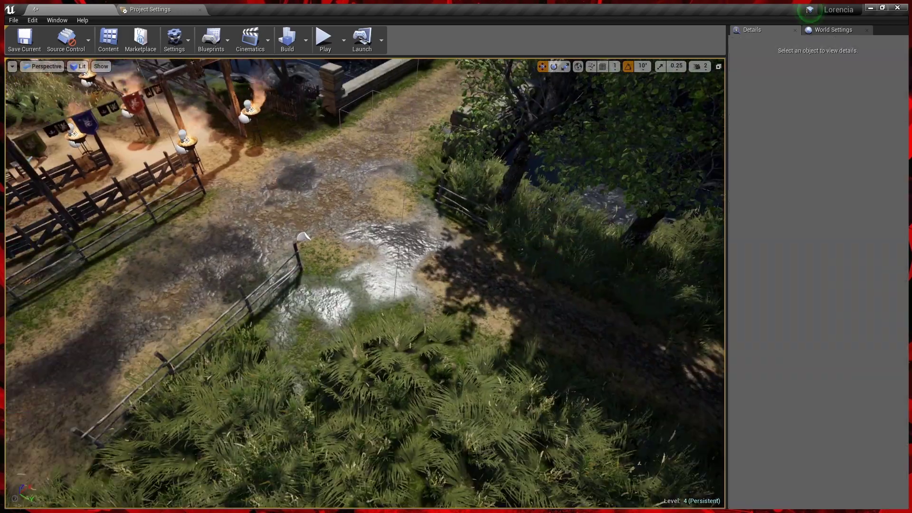
pyautogui.moveTo(257, 148)
pyautogui.mouseDown(button='right')
pyautogui.moveTo(487, 301)
pyautogui.moveTo(452, 263)
pyautogui.mouseUp(button='right')
pyautogui.click(486, 301)
pyautogui.keyDown('ctrl'); pyautogui.click(485, 301); pyautogui.keyUp('ctrl')
pyautogui.moveTo(438, 224); pyautogui.dragTo(293, 169, button='right')
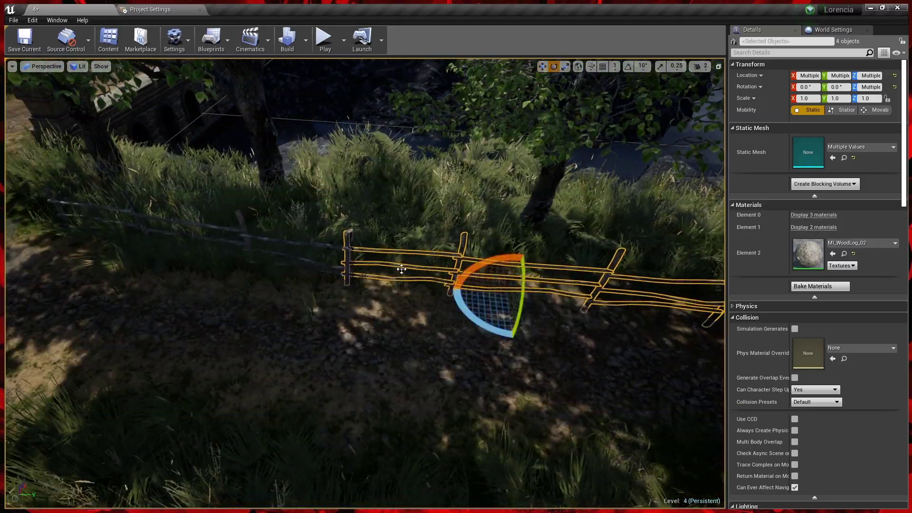
pyautogui.press('w')
pyautogui.moveTo(401, 269); pyautogui.dragTo(332, 228, button='right')
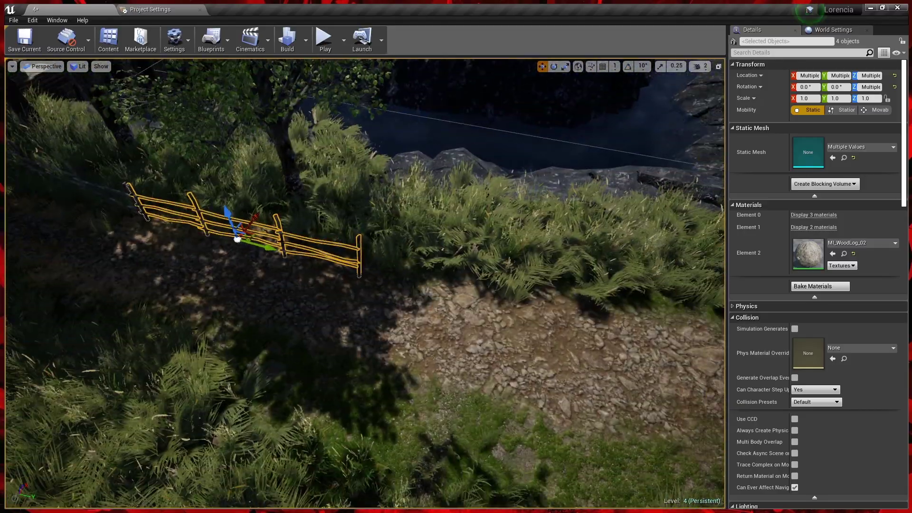
pyautogui.press('e')
pyautogui.press('f')
# - Select individual fence pole pieces, then clear the selection and switch to foliage painting
pyautogui.moveTo(376, 273)
pyautogui.mouseDown(button='right')
pyautogui.moveTo(333, 238)
pyautogui.moveTo(411, 376)
pyautogui.moveTo(442, 376)
pyautogui.mouseUp(button='right')
pyautogui.press('e')
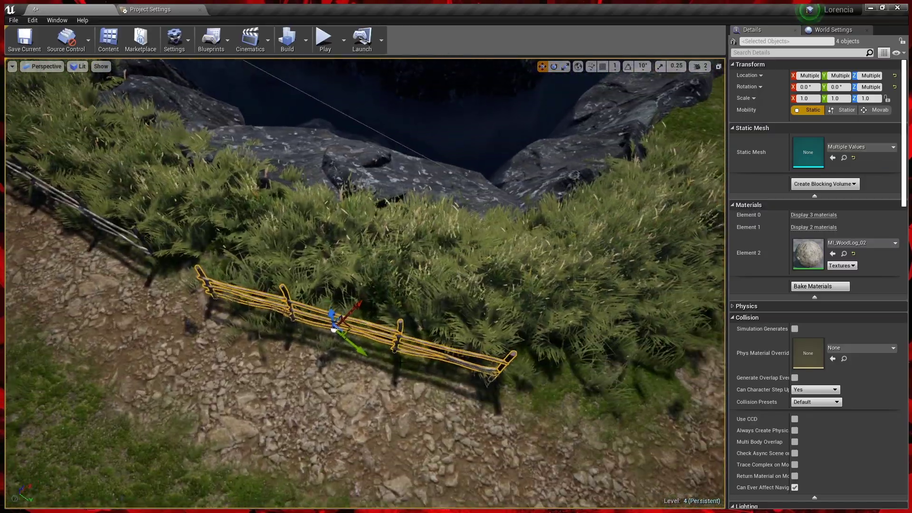
pyautogui.click(444, 373)
pyautogui.keyDown('ctrl'); pyautogui.click(451, 390); pyautogui.keyUp('ctrl')
pyautogui.moveTo(511, 362); pyautogui.dragTo(459, 298, button='right')
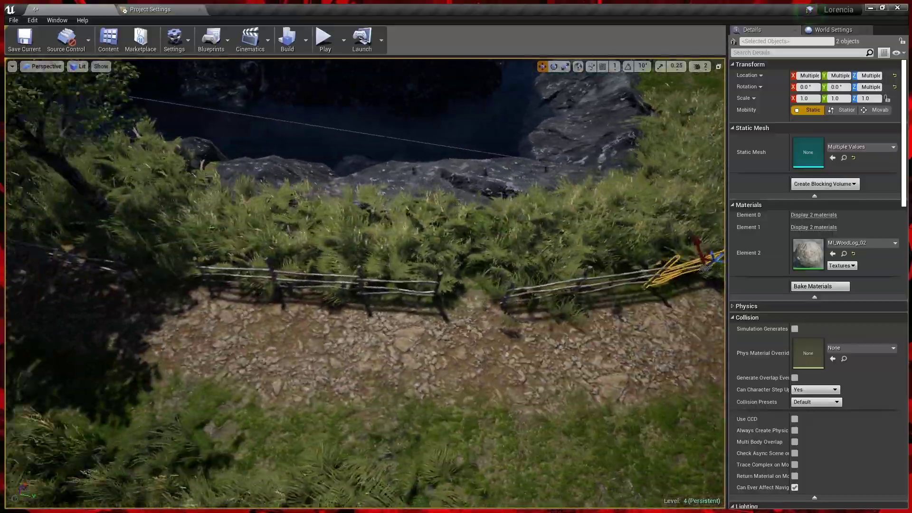
pyautogui.click(459, 299)
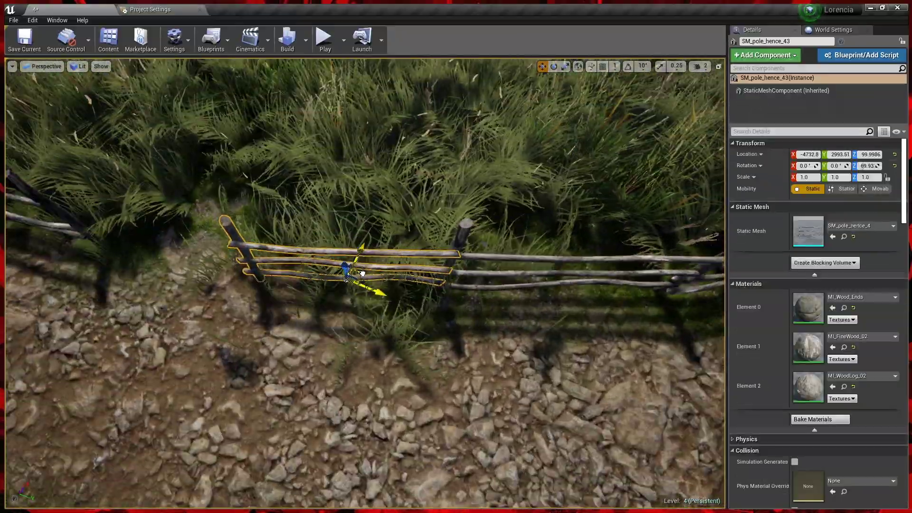
pyautogui.scroll(-5, 463, 288)
pyautogui.press('Escape')
pyautogui.moveTo(463, 288)
pyautogui.mouseDown(button='right')
pyautogui.moveTo(380, 288)
pyautogui.moveTo(380, 333)
pyautogui.moveTo(333, 309)
pyautogui.mouseUp(button='right')
pyautogui.hotkey('shift', '4')
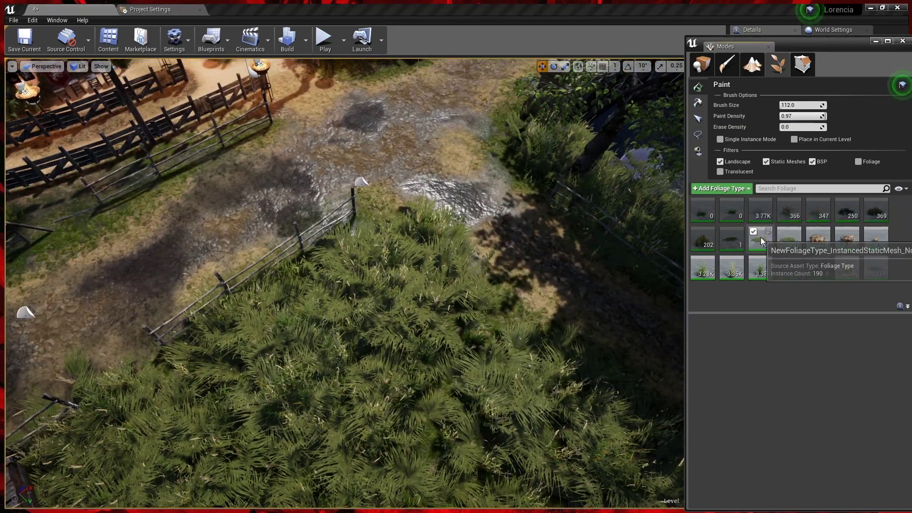
# - Paint rocks over the grass field and beside the path and crates, erasing a few stray ones
pyautogui.click(389, 212)
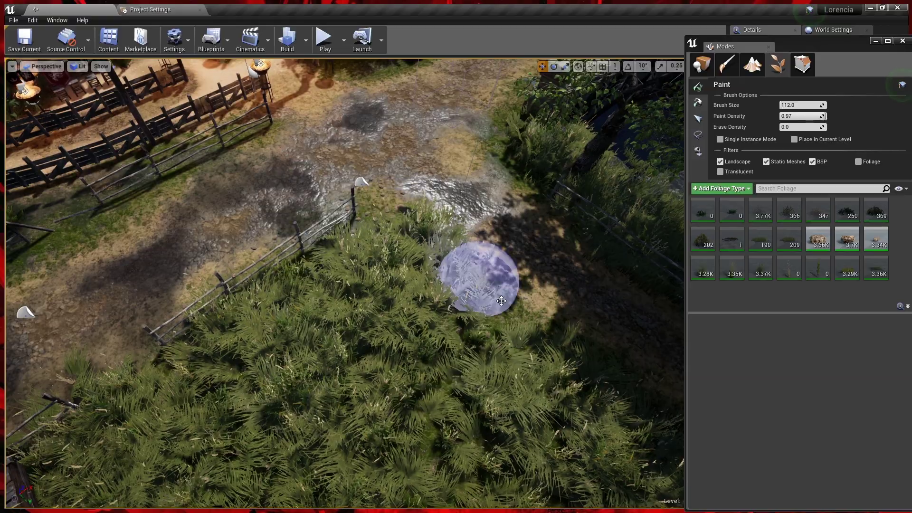
pyautogui.moveTo(558, 212)
pyautogui.mouseDown(button='right')
pyautogui.moveTo(428, 285)
pyautogui.moveTo(417, 377)
pyautogui.mouseUp(button='right')
pyautogui.click(417, 377)
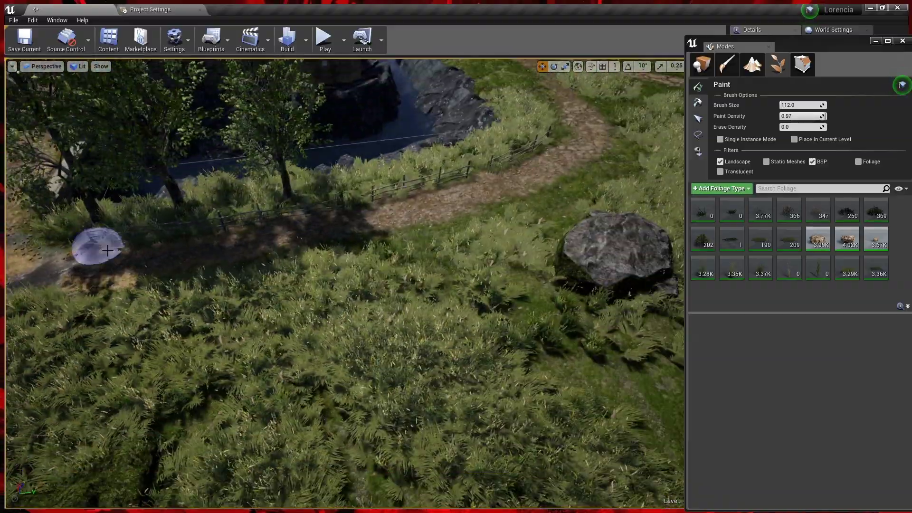
pyautogui.moveTo(196, 282); pyautogui.dragTo(226, 166, button='right')
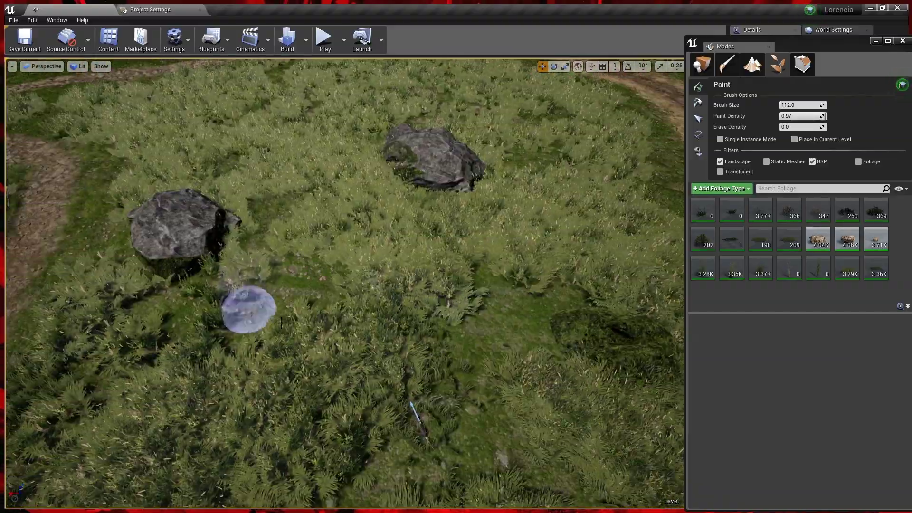
pyautogui.click(225, 167)
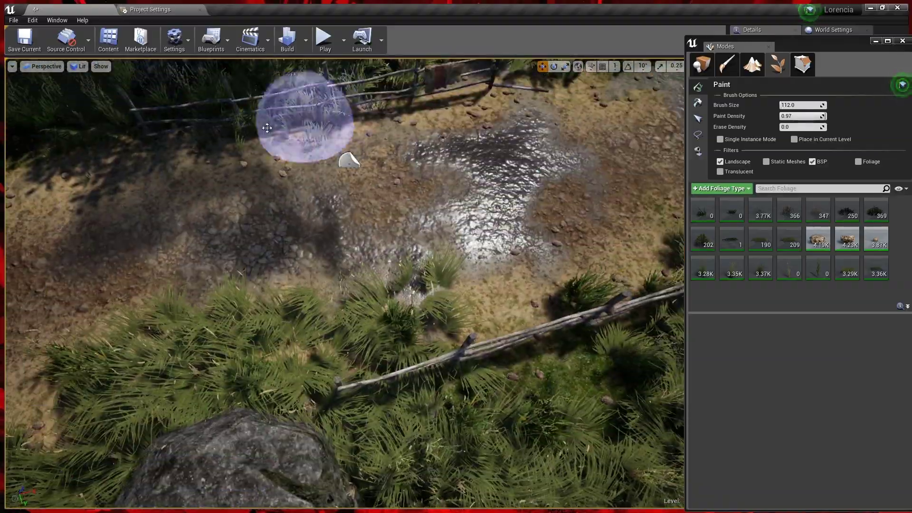
pyautogui.keyDown('shift'); pyautogui.moveTo(301, 119); pyautogui.dragTo(581, 193); pyautogui.keyUp('shift')
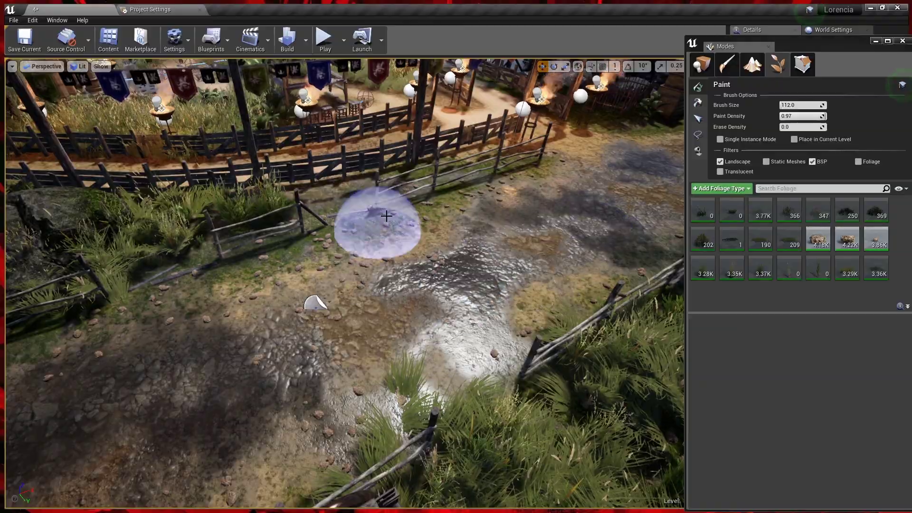
pyautogui.keyDown('shift'); pyautogui.moveTo(366, 224); pyautogui.dragTo(419, 273); pyautogui.keyUp('shift')
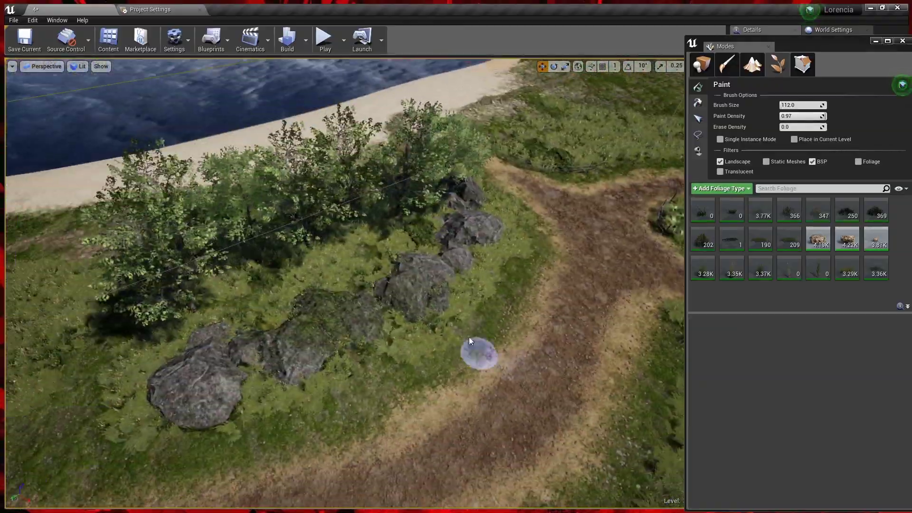
pyautogui.click(481, 356)
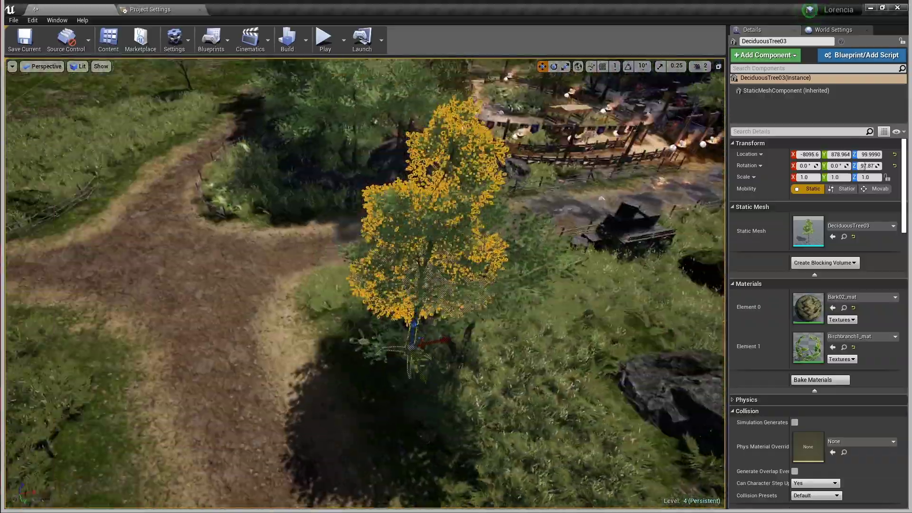
# - Move DeciduousTree03 and HillTree_Tall_02 along the dirt path and place the Scots pine in the field
pyautogui.moveTo(412, 343); pyautogui.dragTo(316, 169)
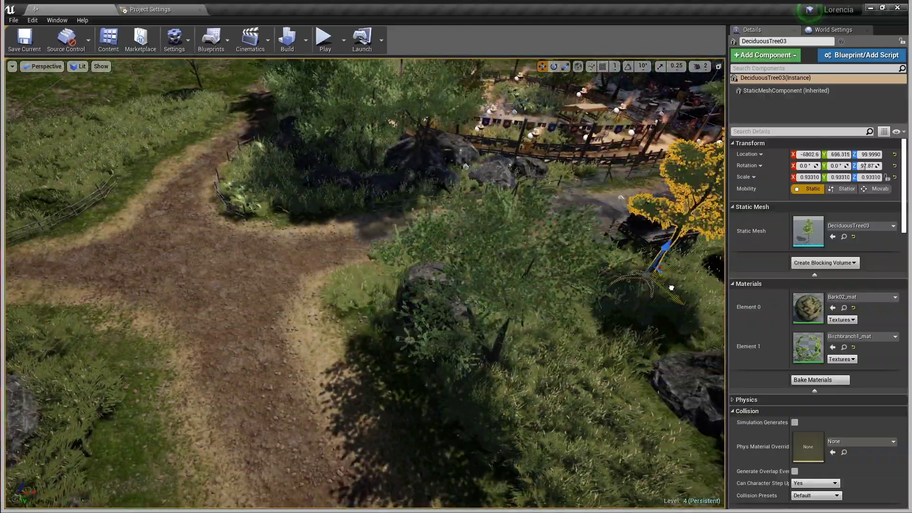
pyautogui.keyDown('shift'); pyautogui.moveTo(455, 177); pyautogui.dragTo(470, 218); pyautogui.keyUp('shift')
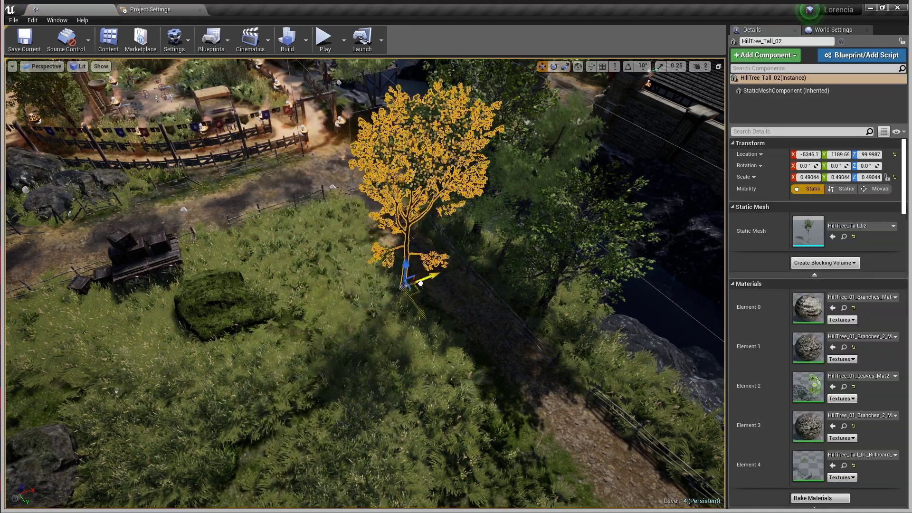
pyautogui.moveTo(421, 283); pyautogui.dragTo(504, 269)
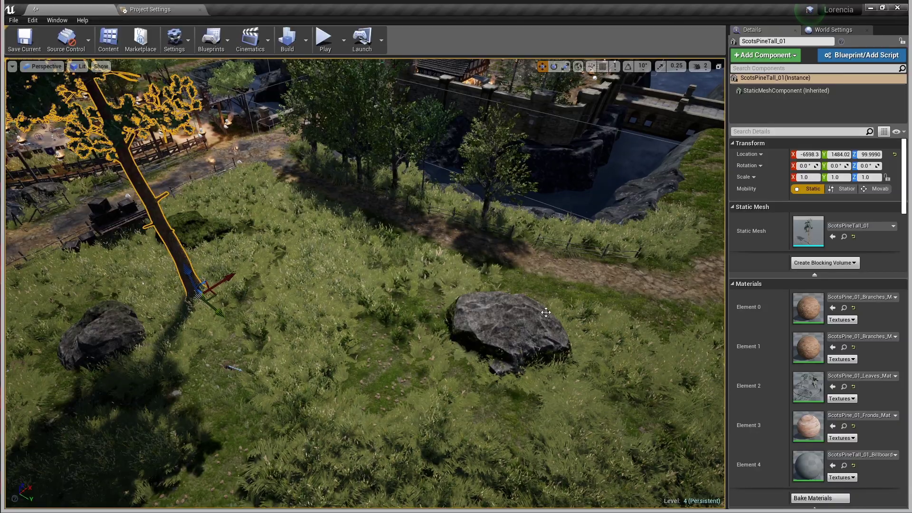
pyautogui.moveTo(546, 312); pyautogui.dragTo(387, 385)
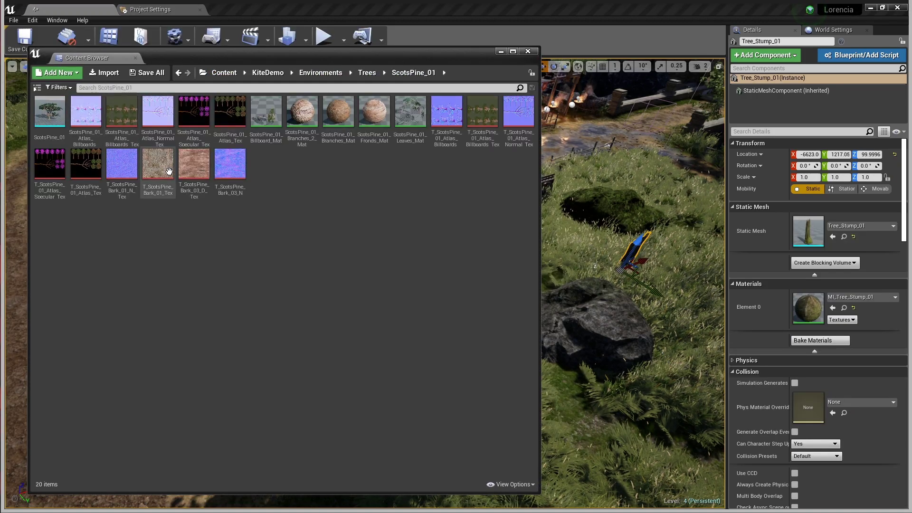
# - Open the Vegetation_Debris_002 folder, select crate_8, then show the Content root asset library
pyautogui.doubleClick(224, 129)
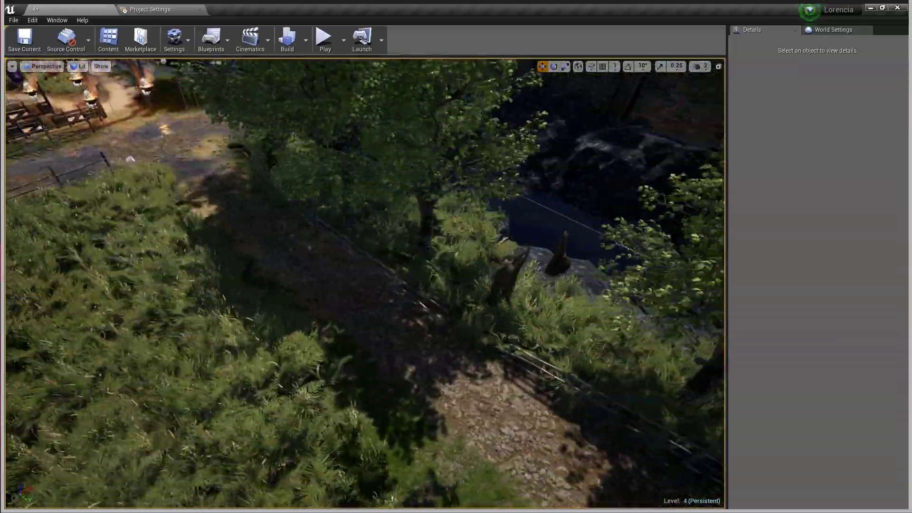
pyautogui.click(332, 173)
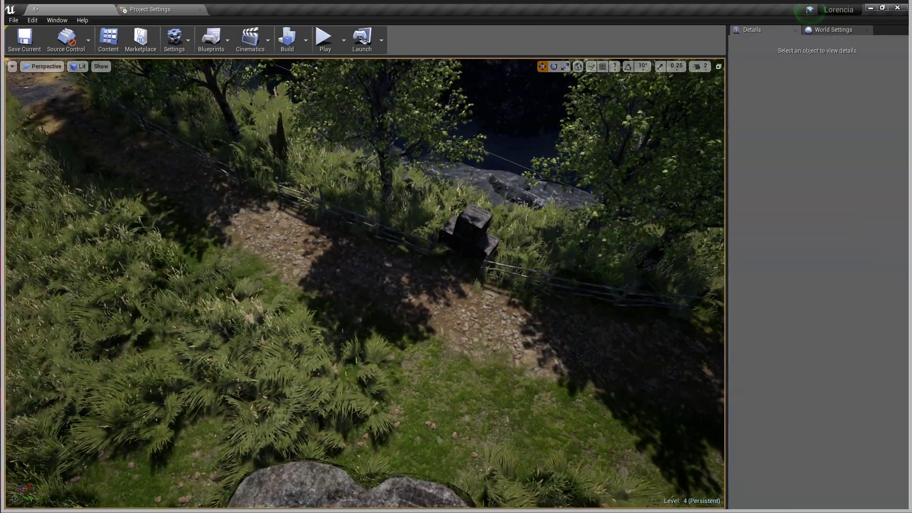
pyautogui.click(108, 38)
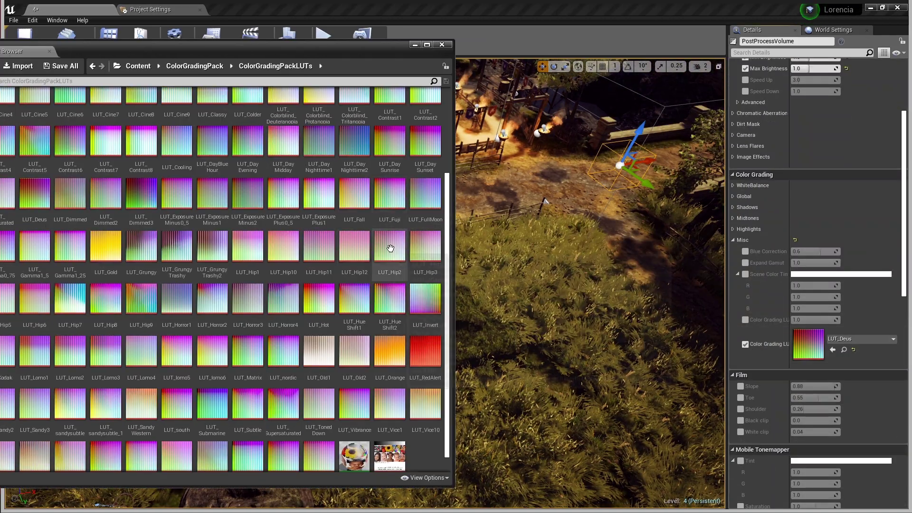
# - Try LUT_Fuji, LUT_Fall, LUT_Orange, LUT_Warmer and other LUTs as the Color Grading LUT
pyautogui.moveTo(390, 199); pyautogui.dragTo(804, 357)
pyautogui.moveTo(354, 193); pyautogui.dragTo(807, 343)
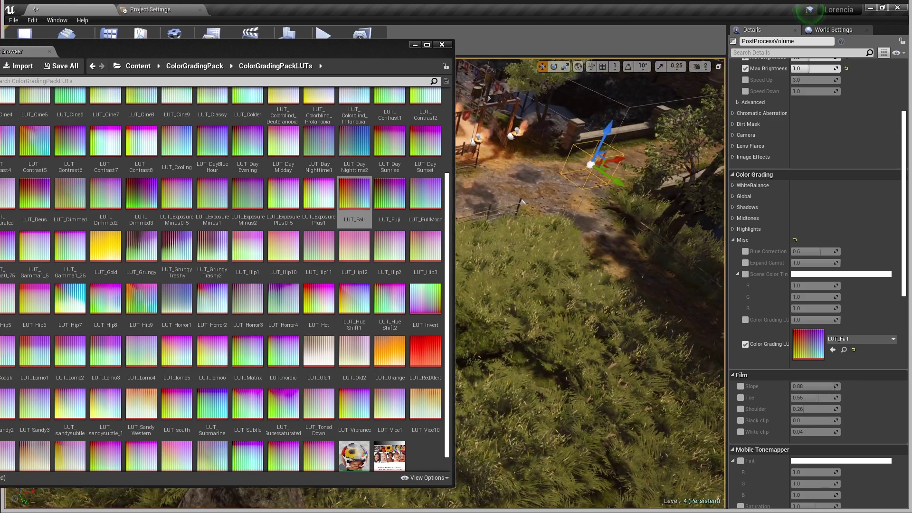
pyautogui.moveTo(390, 351); pyautogui.dragTo(808, 343)
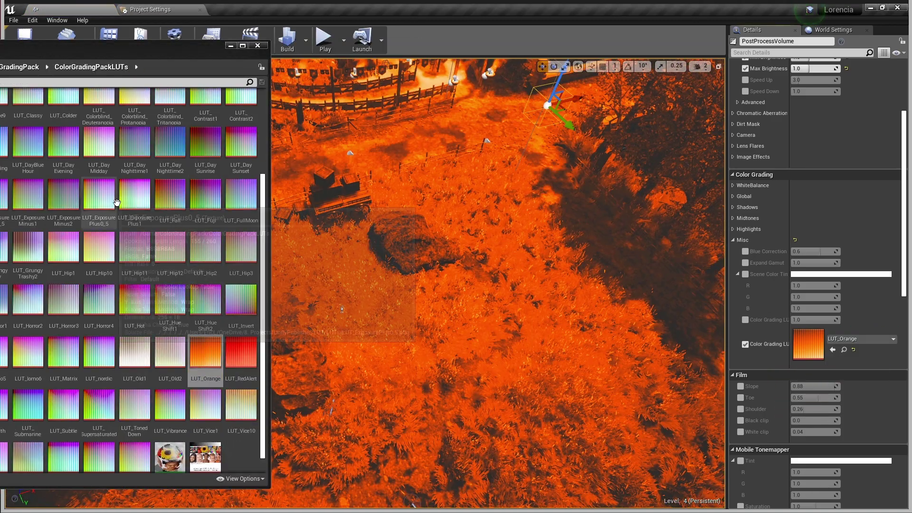
pyautogui.moveTo(117, 203); pyautogui.dragTo(807, 343)
pyautogui.scroll(5, 143, 238)
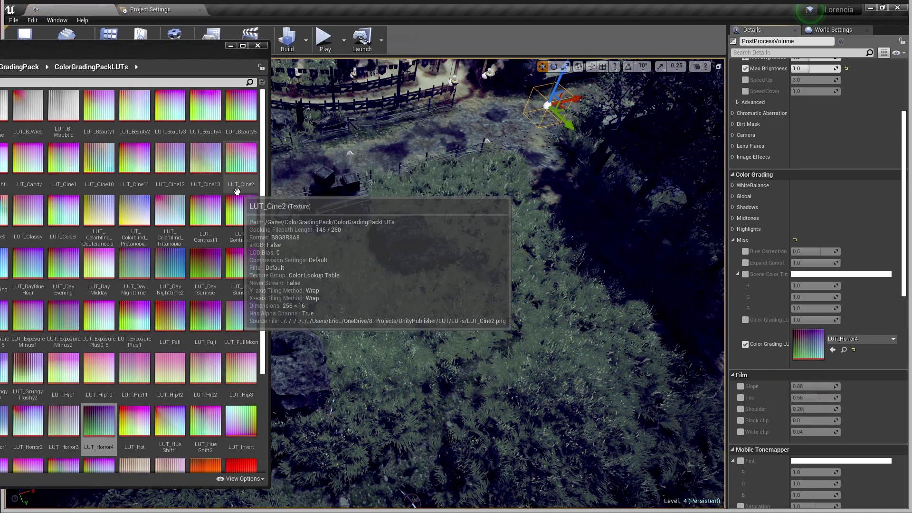
pyautogui.moveTo(241, 159); pyautogui.dragTo(808, 343)
pyautogui.scroll(-3, 190, 285)
pyautogui.moveTo(210, 451); pyautogui.dragTo(807, 343)
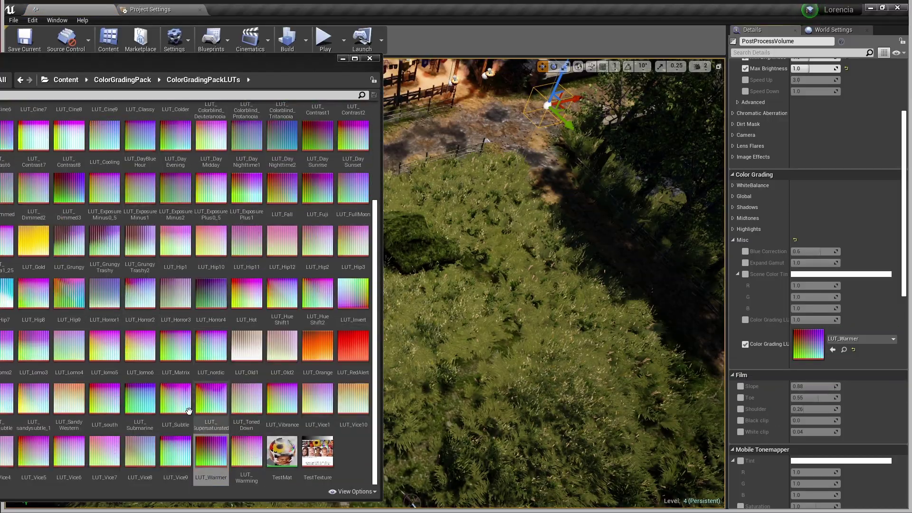
pyautogui.scroll(1, 153, 136)
pyautogui.moveTo(33, 95); pyautogui.dragTo(808, 343)
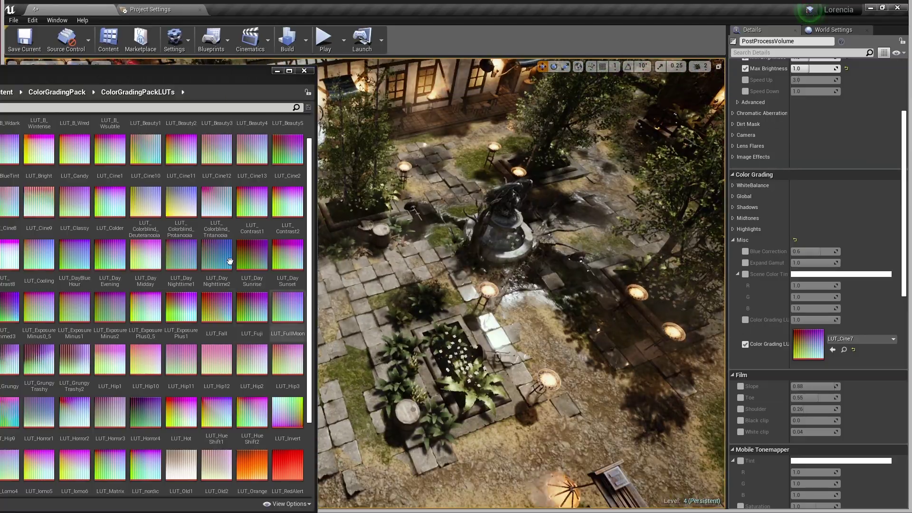
# - Try LUT_Colder, LUT_Fall again, LUT_Cine6 and LUT_Cine5, then close the asset library window
pyautogui.moveTo(110, 204); pyautogui.dragTo(807, 343)
pyautogui.moveTo(217, 307); pyautogui.dragTo(807, 343)
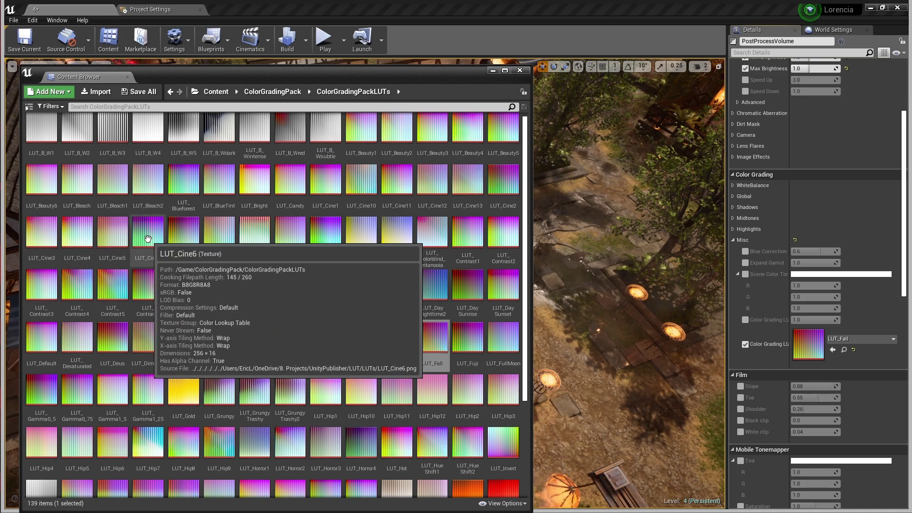
pyautogui.moveTo(48, 223); pyautogui.dragTo(807, 343)
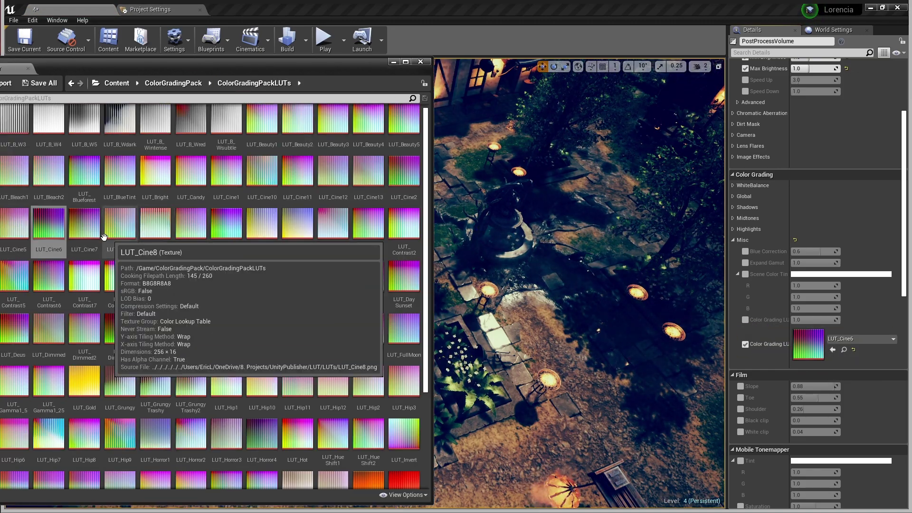
pyautogui.moveTo(13, 223); pyautogui.dragTo(808, 343)
pyautogui.moveTo(285, 61); pyautogui.dragTo(577, 383)
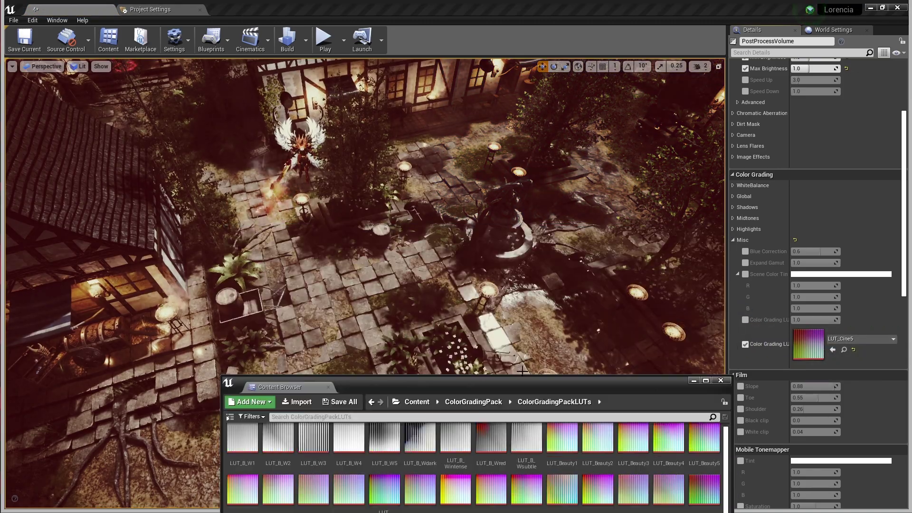
pyautogui.click(428, 140)
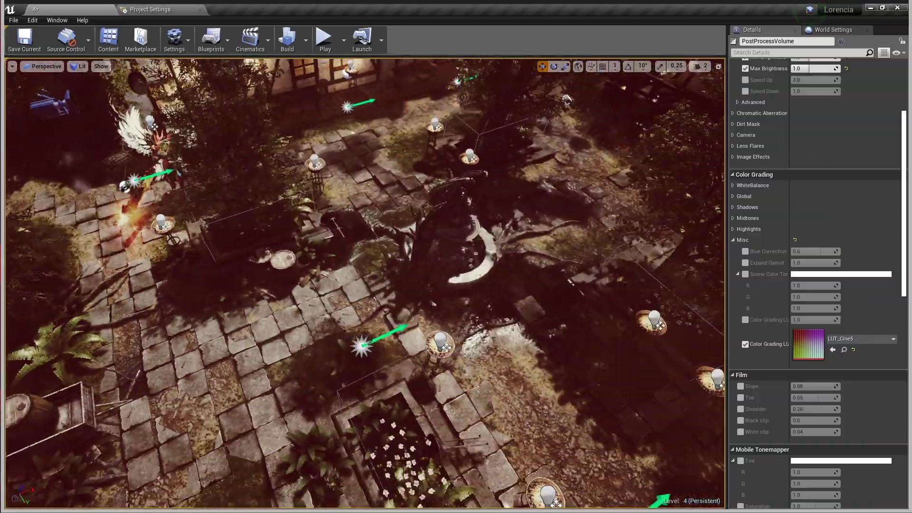
# - Test LUT_DayMidday, LUT_Cooling and LUT_Candy, finally settling on LUT_Deus
pyautogui.moveTo(266, 271); pyautogui.dragTo(807, 343)
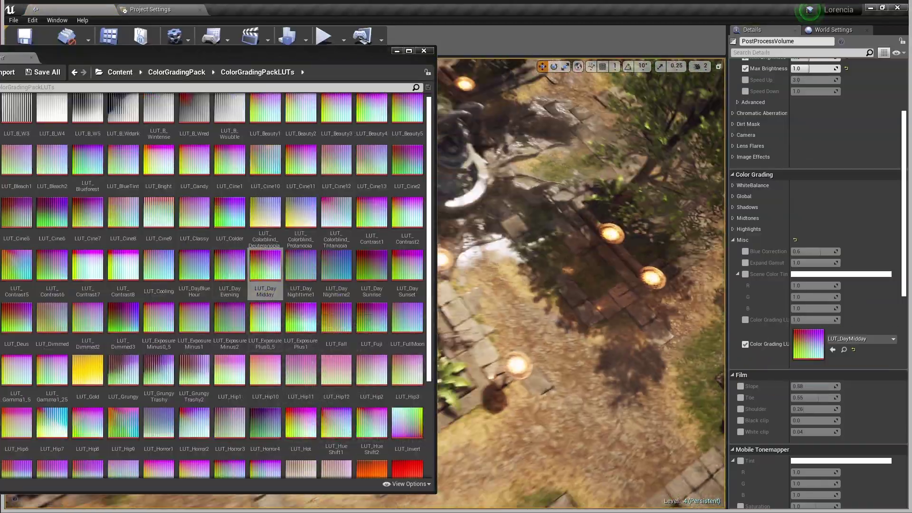
pyautogui.moveTo(159, 271); pyautogui.dragTo(808, 343)
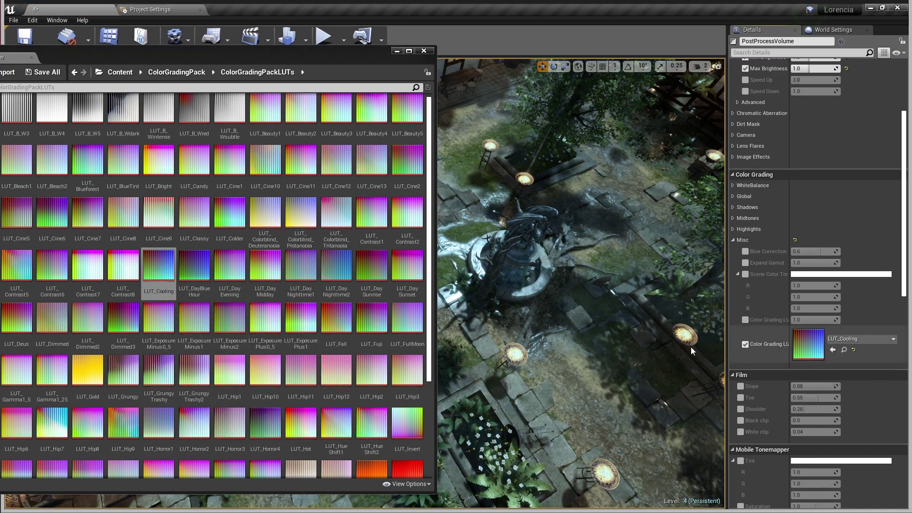
pyautogui.moveTo(194, 161); pyautogui.dragTo(807, 343)
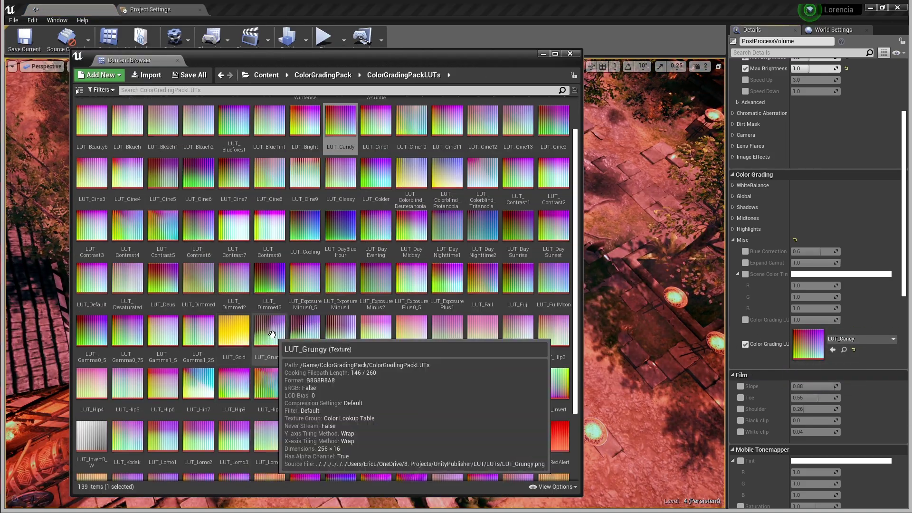
pyautogui.moveTo(162, 321); pyautogui.dragTo(808, 343)
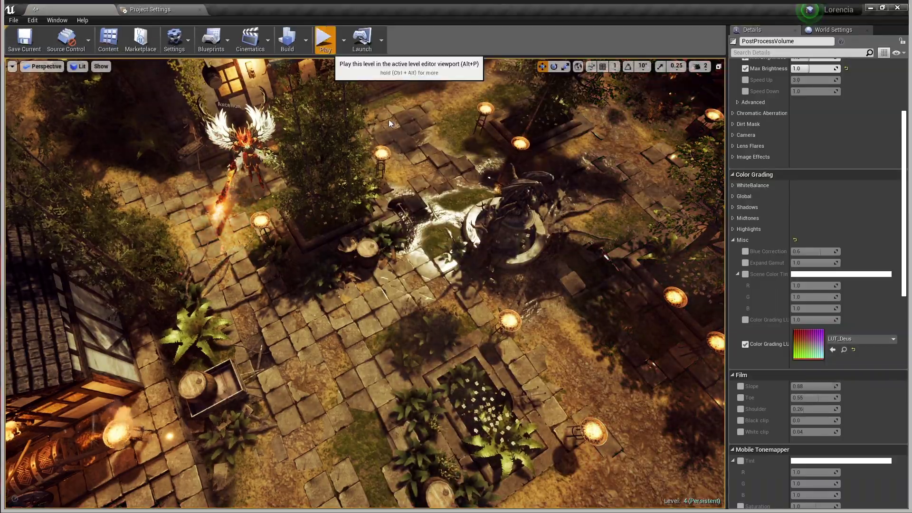
# - Playtest the level, walking the character into the village grass, then return to editing
pyautogui.click(325, 37)
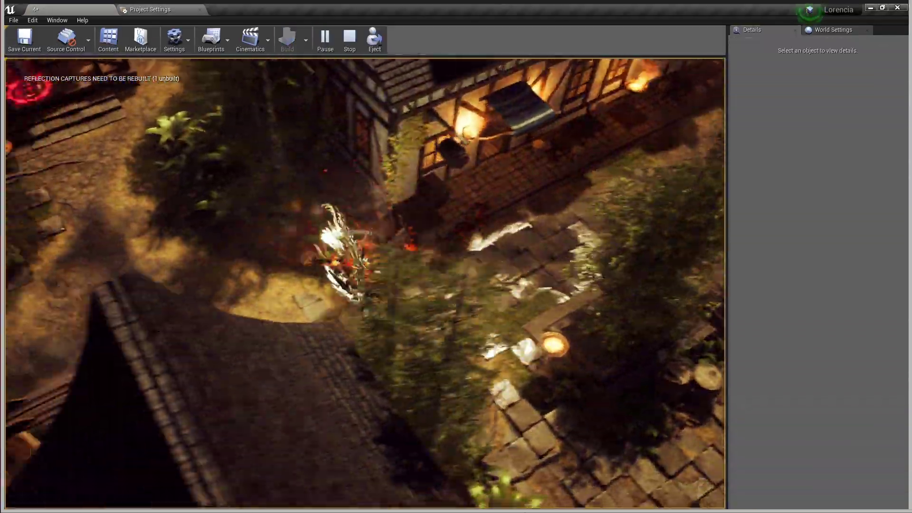
pyautogui.click(173, 405)
pyautogui.click(490, 401)
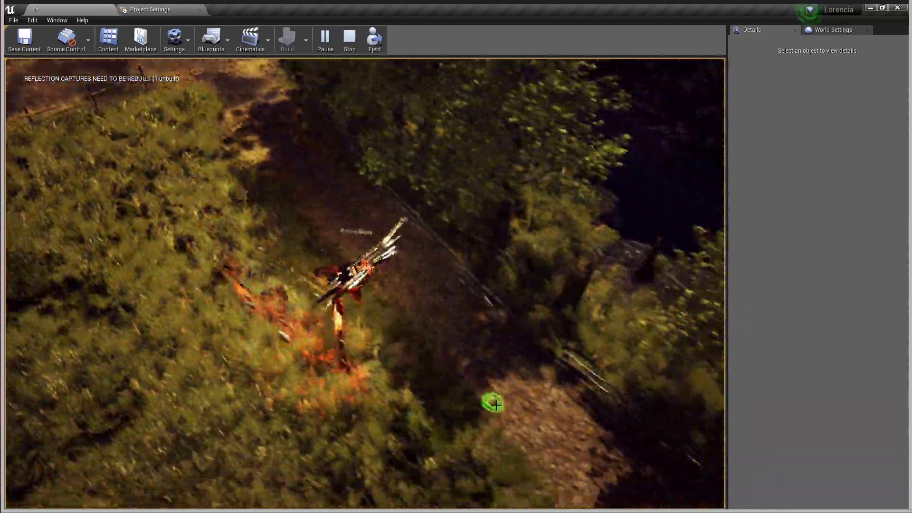
pyautogui.click(318, 143)
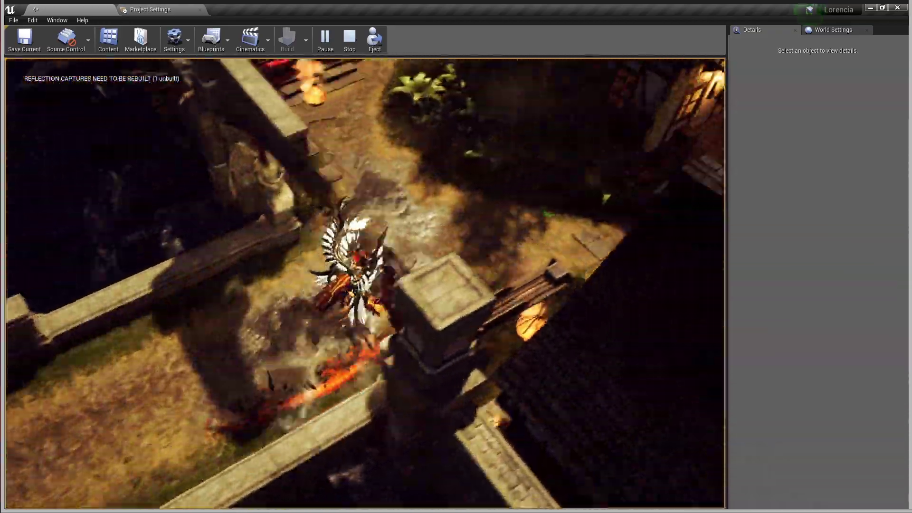
pyautogui.press('Escape')
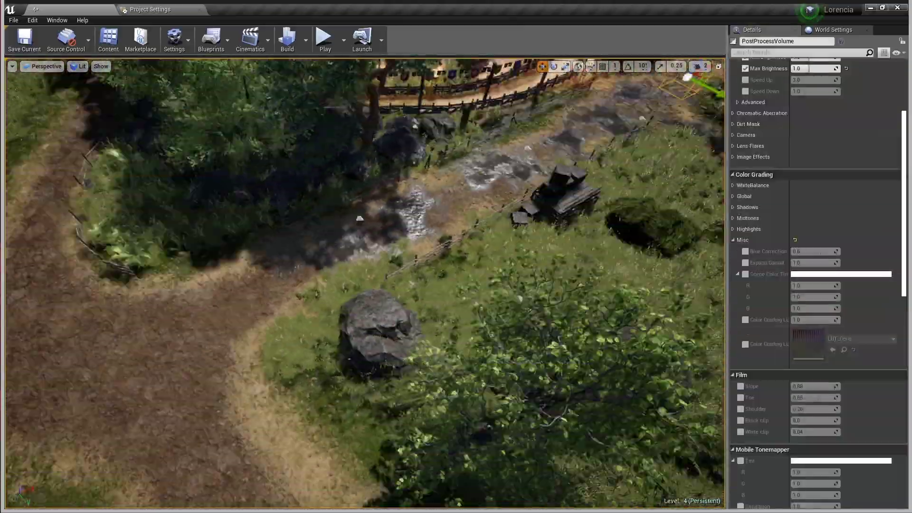
# - Select the hill tree and both fence pieces, move closer to the rock, and enter Foliage mode
pyautogui.click(454, 293)
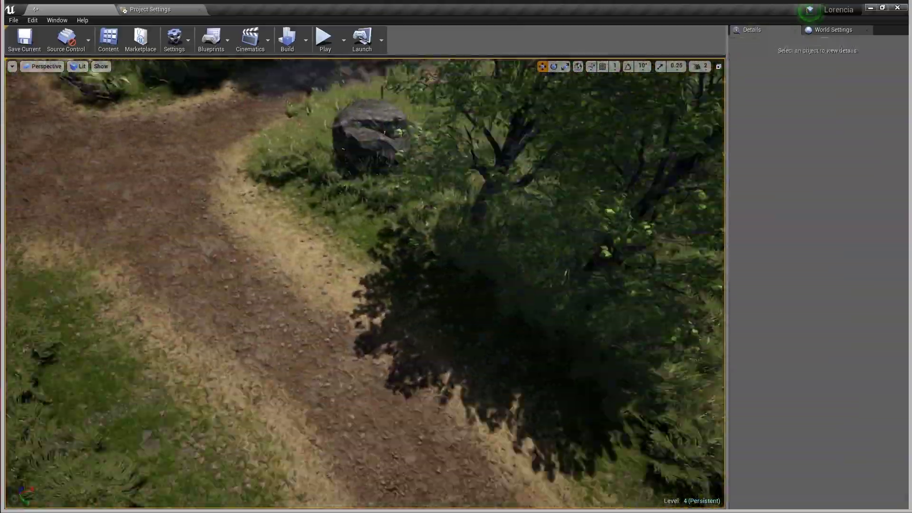
pyautogui.click(468, 304)
pyautogui.keyDown('ctrl'); pyautogui.click(356, 301); pyautogui.keyUp('ctrl')
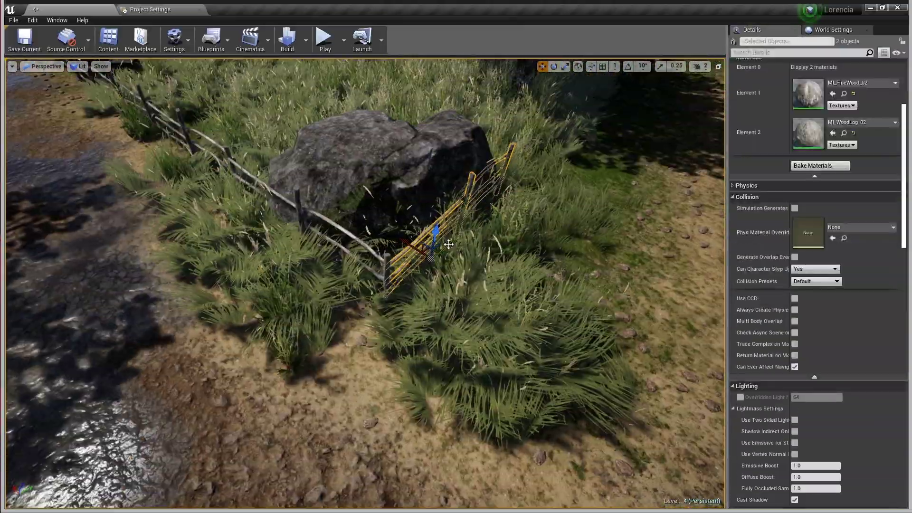
pyautogui.moveTo(398, 219); pyautogui.dragTo(347, 98)
pyautogui.click(347, 98)
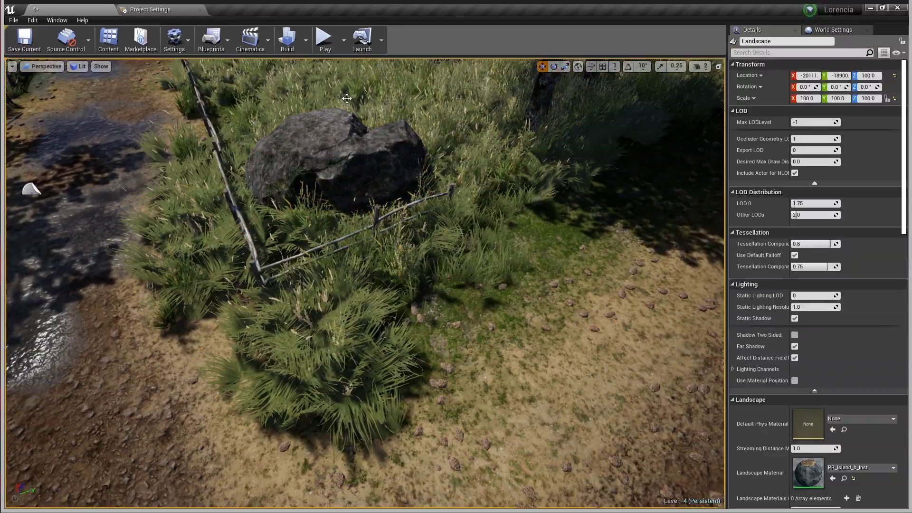
pyautogui.hotkey('shift', '4')
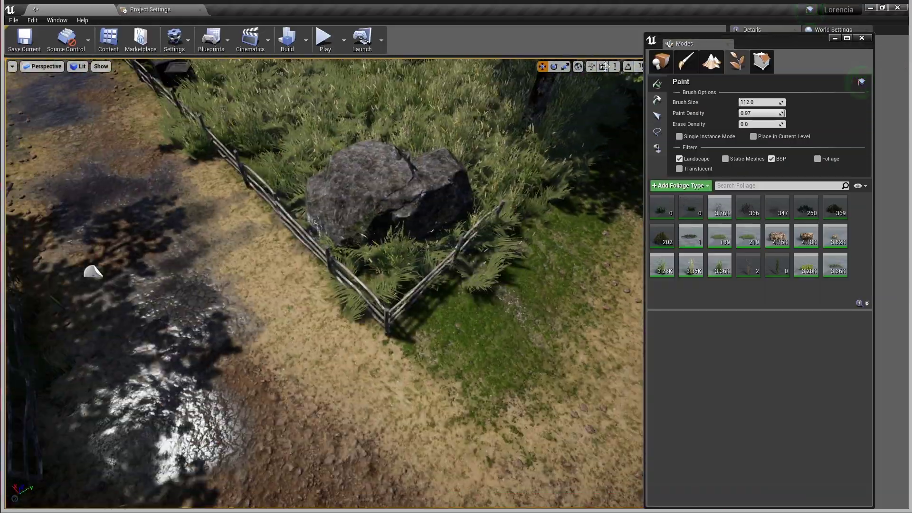
# - Paint sm_grass02 grass into the fenced patch by the rock and pick a grass bush foliage type
pyautogui.hotkey('shift', '1')
pyautogui.click(389, 305)
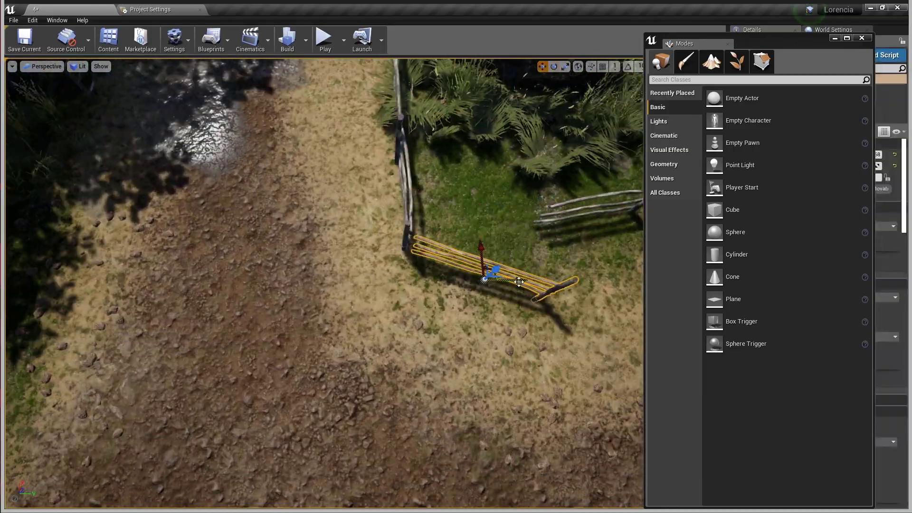
pyautogui.keyDown('alt'); pyautogui.moveTo(519, 281); pyautogui.dragTo(511, 256); pyautogui.keyUp('alt')
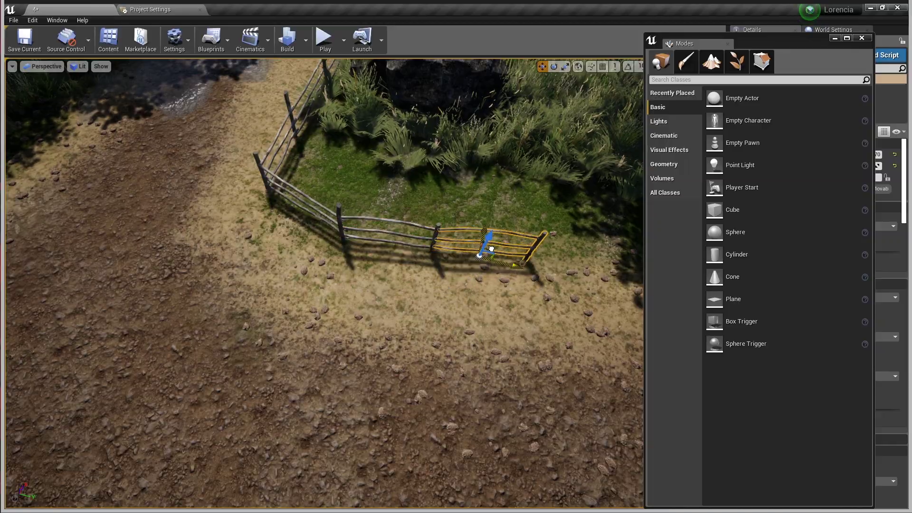
pyautogui.hotkey('shift', '4')
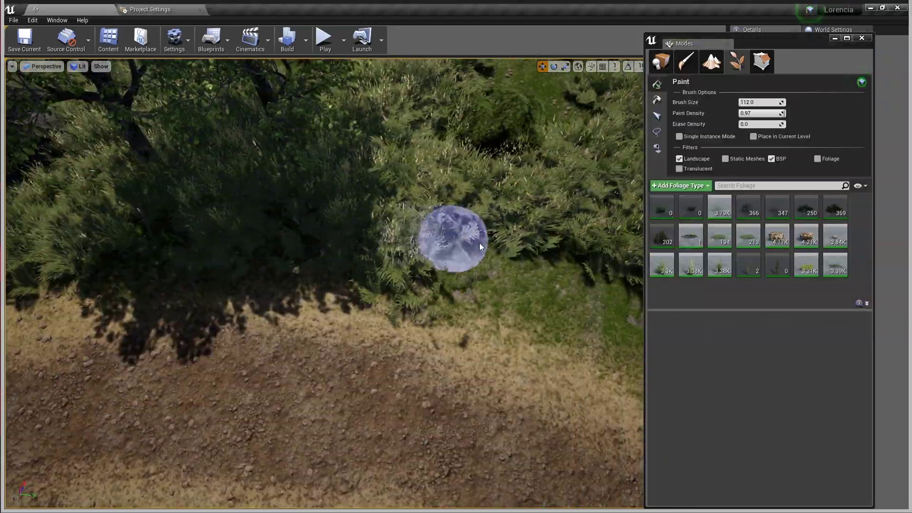
pyautogui.moveTo(480, 247); pyautogui.dragTo(465, 254)
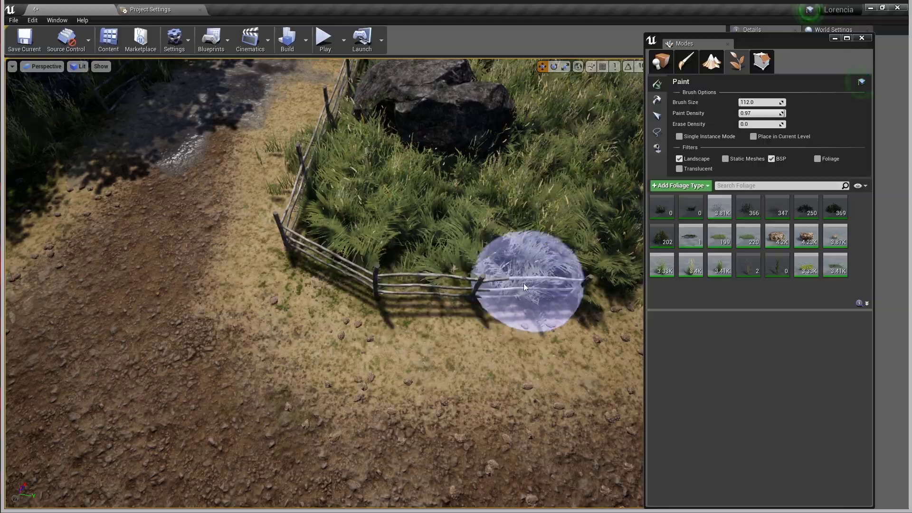
pyautogui.keyDown('alt'); pyautogui.moveTo(524, 287); pyautogui.dragTo(431, 278); pyautogui.keyUp('alt')
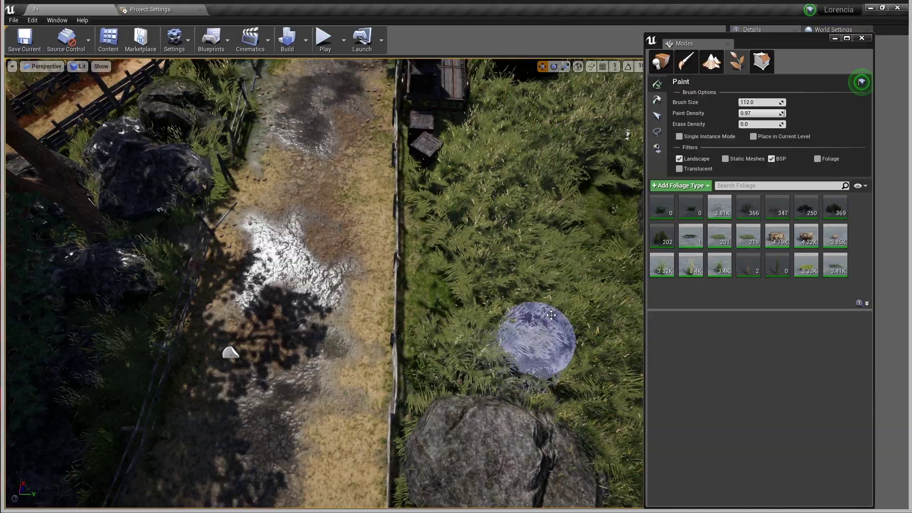
pyautogui.keyDown('alt'); pyautogui.moveTo(551, 315); pyautogui.dragTo(522, 335); pyautogui.keyUp('alt')
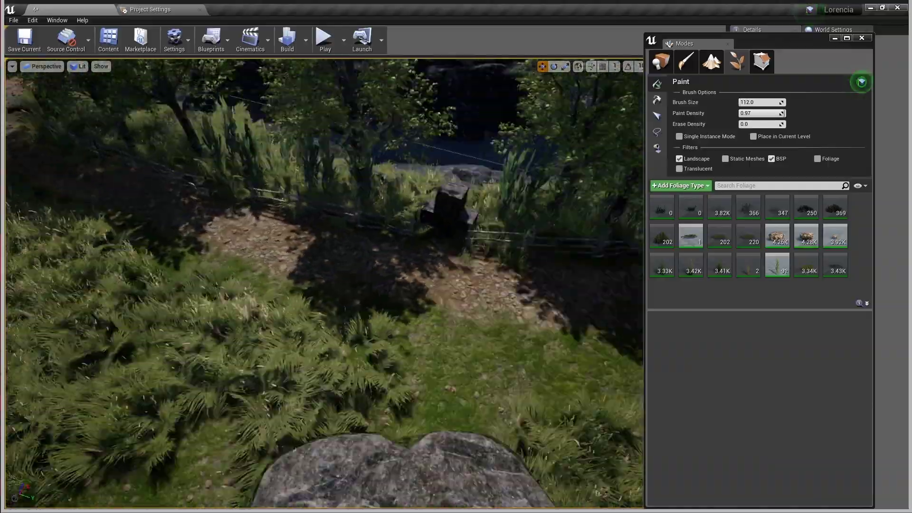
pyautogui.click(727, 258)
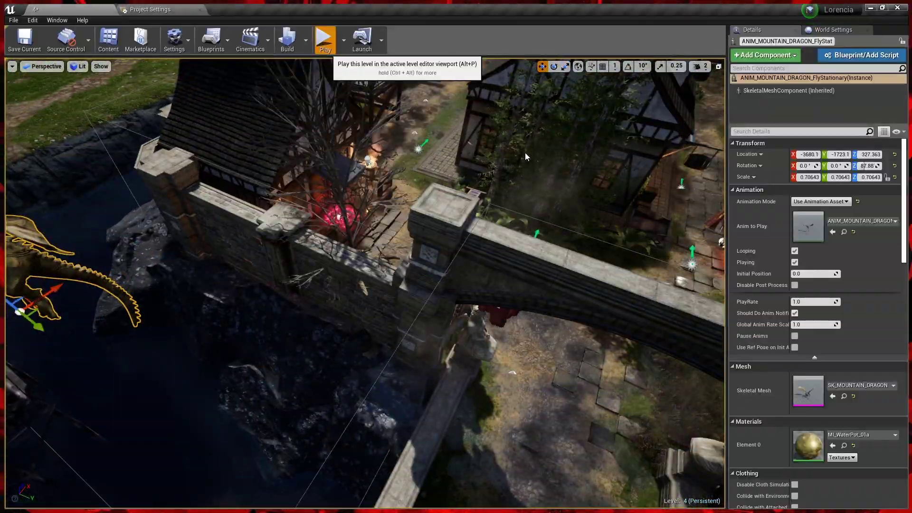
# - Playtest the level again with Alt+P, stop it, and select a puddle decal on the ground
pyautogui.hotkey('alt', 'p')
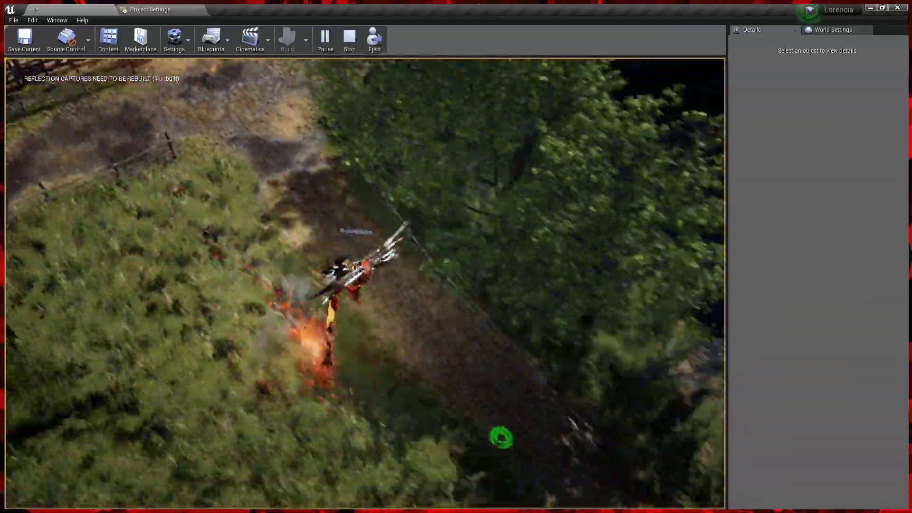
pyautogui.press('Escape')
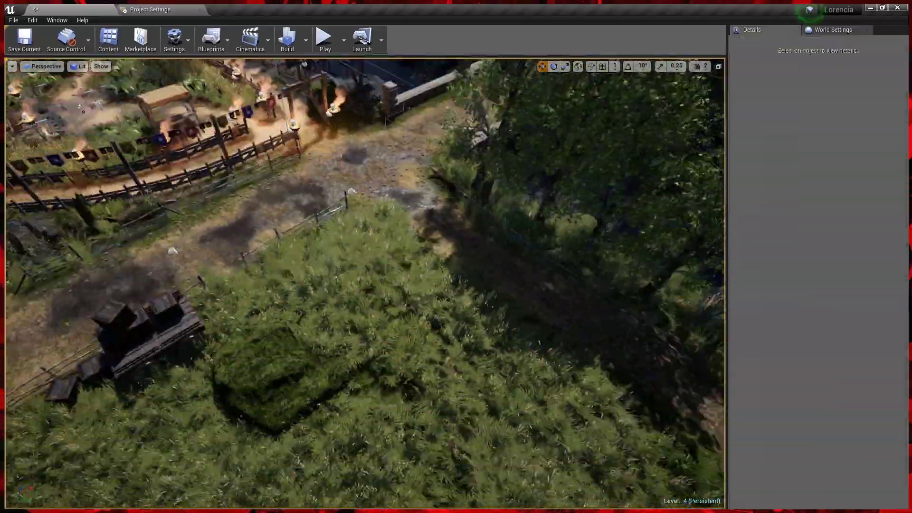
pyautogui.click(531, 472)
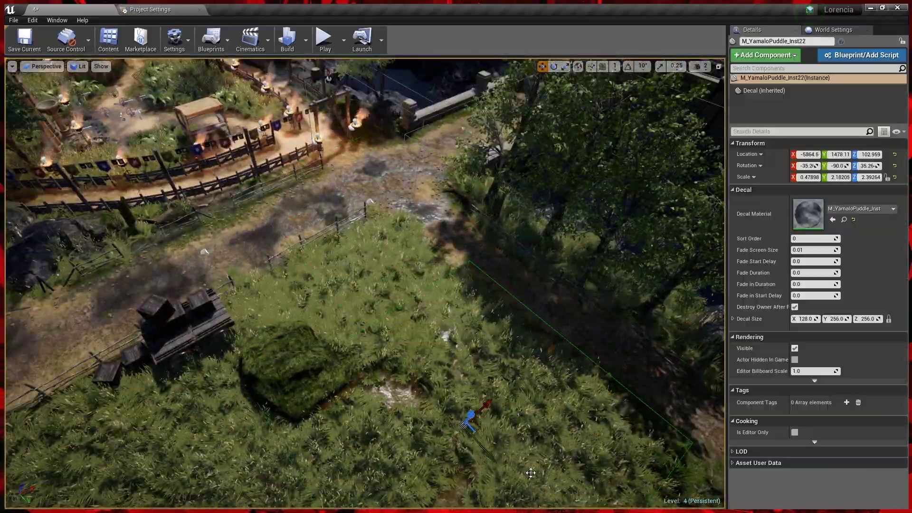
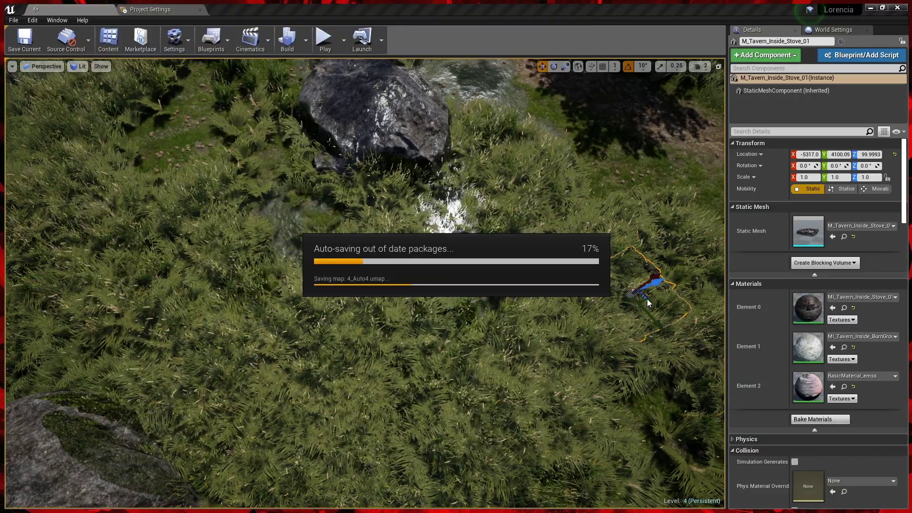
# - Place a stove and a sack by the fire pit, then ungroup and reposition the torch
pyautogui.moveTo(624, 349); pyautogui.dragTo(322, 251)
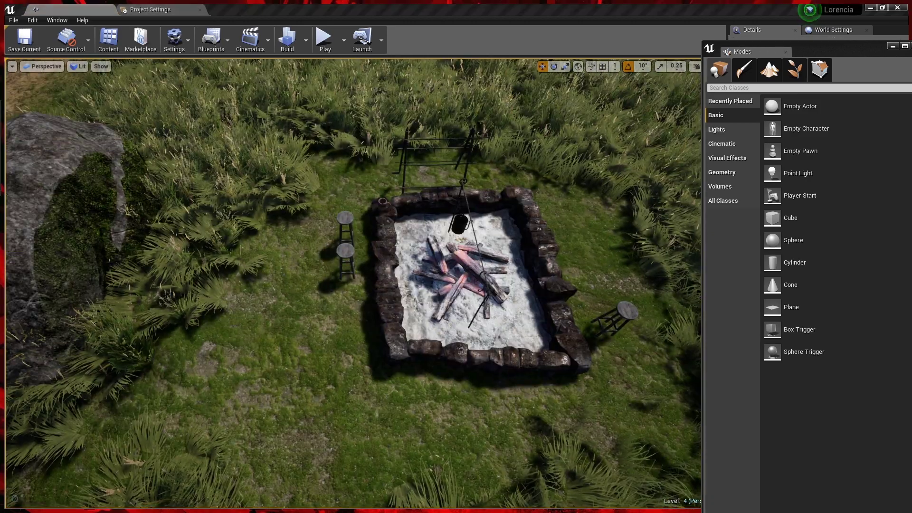
pyautogui.moveTo(1, 137); pyautogui.dragTo(372, 373)
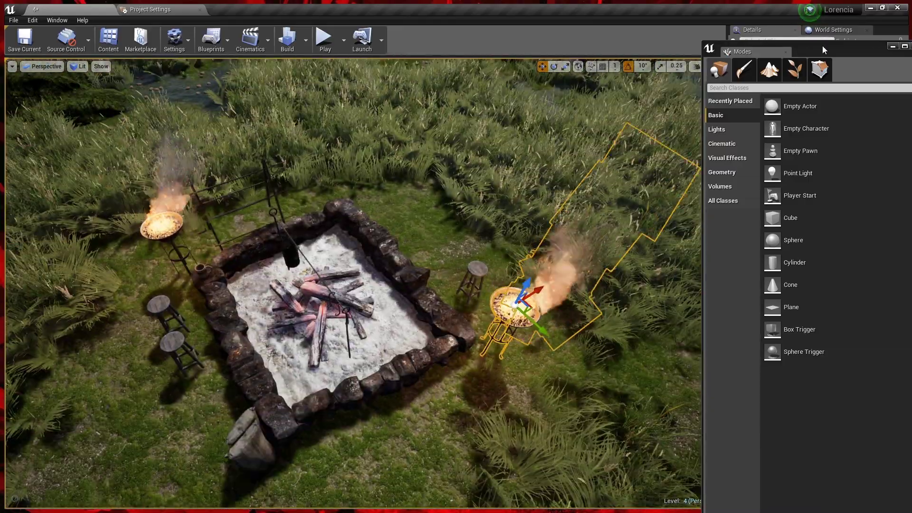
pyautogui.rightClick(505, 313)
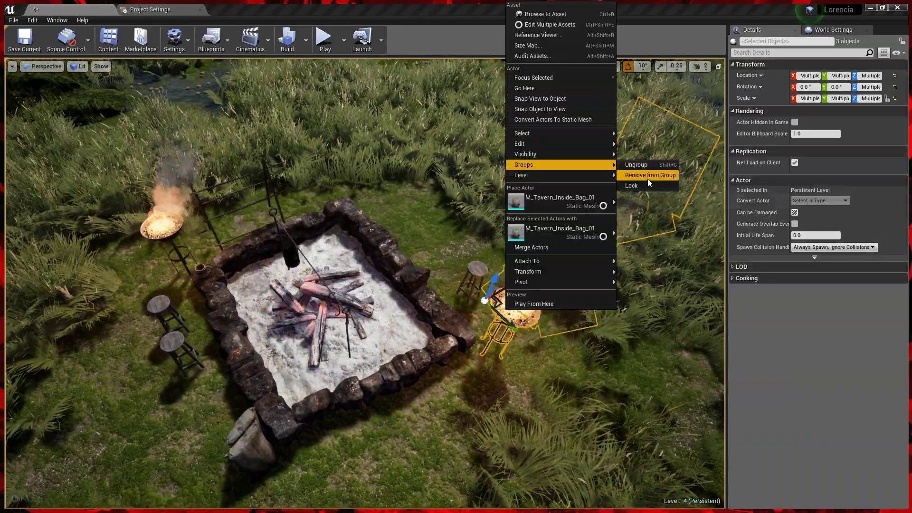
pyautogui.click(649, 179)
pyautogui.keyDown('shift'); pyautogui.moveTo(334, 301); pyautogui.dragTo(343, 274); pyautogui.keyUp('shift')
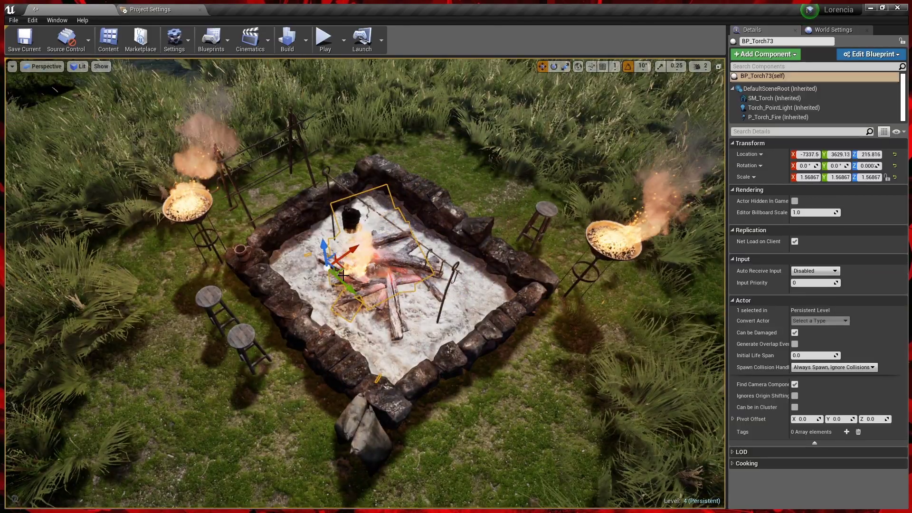
pyautogui.click(376, 349)
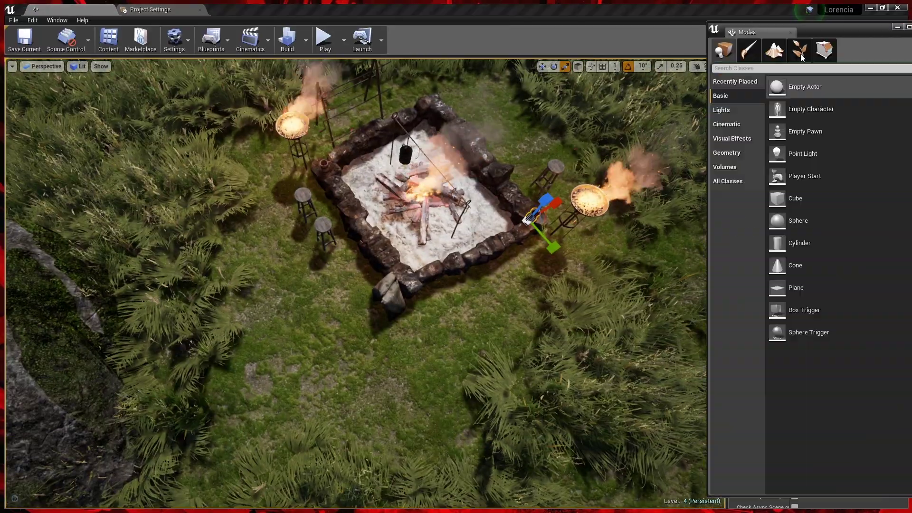
# - Paint the Island_Ground_a dirt layer over the grass surrounding the stone fire pit
pyautogui.click(800, 53)
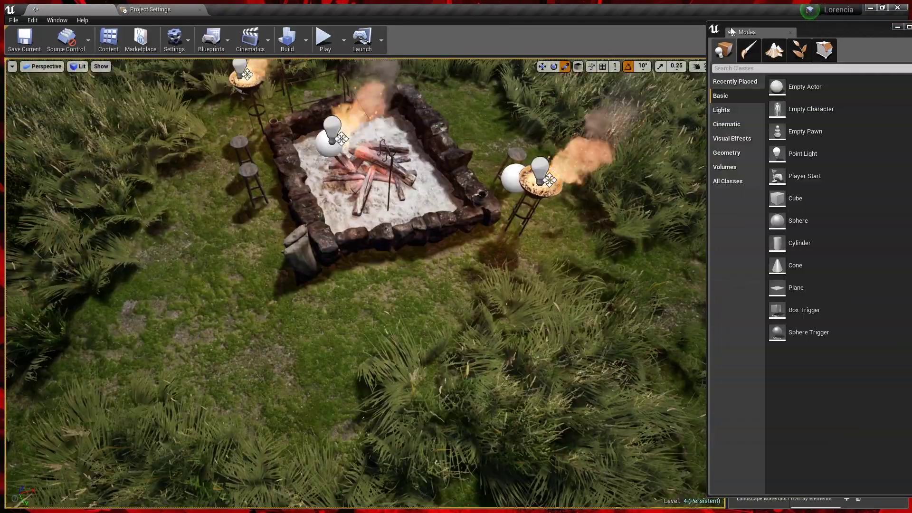
pyautogui.hotkey('shift', '3')
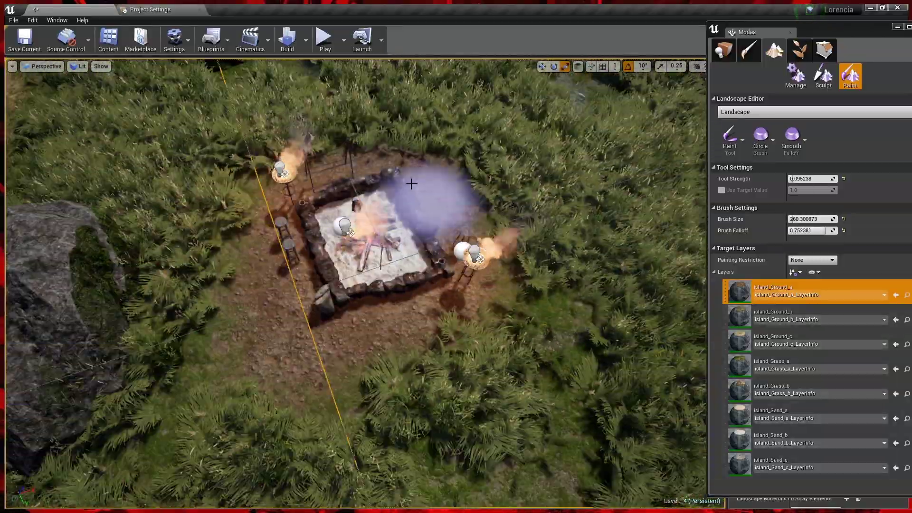
pyautogui.moveTo(199, 316); pyautogui.dragTo(174, 245)
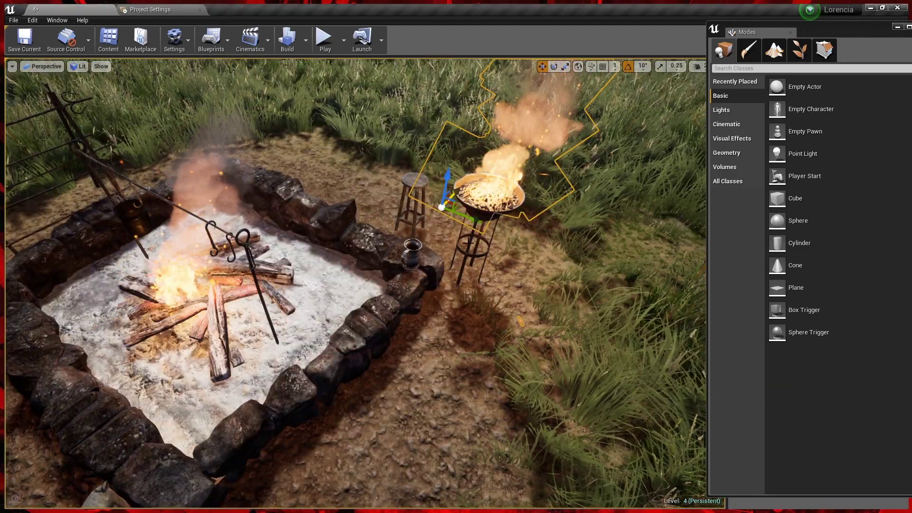
# - Pan the view toward the right-hand brazier and start Play in the editor viewport
pyautogui.moveTo(468, 242); pyautogui.dragTo(168, 207, button='middle')
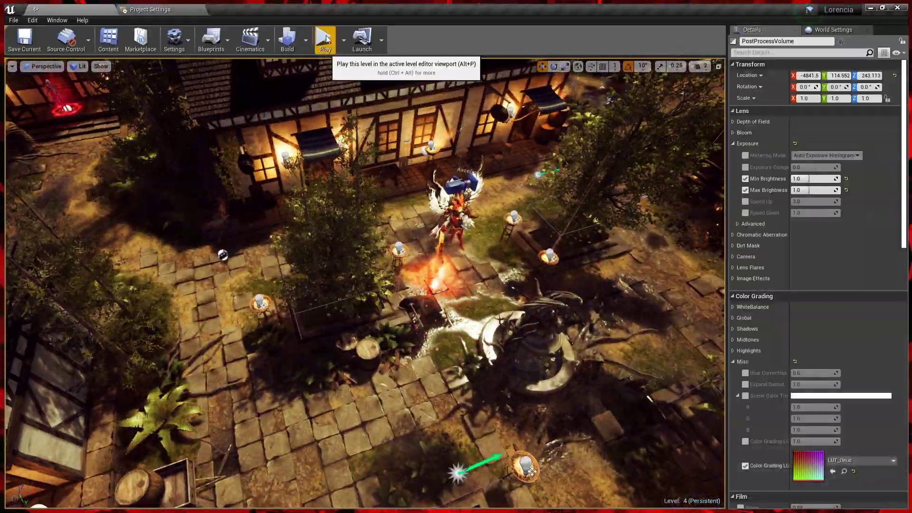
pyautogui.click(324, 37)
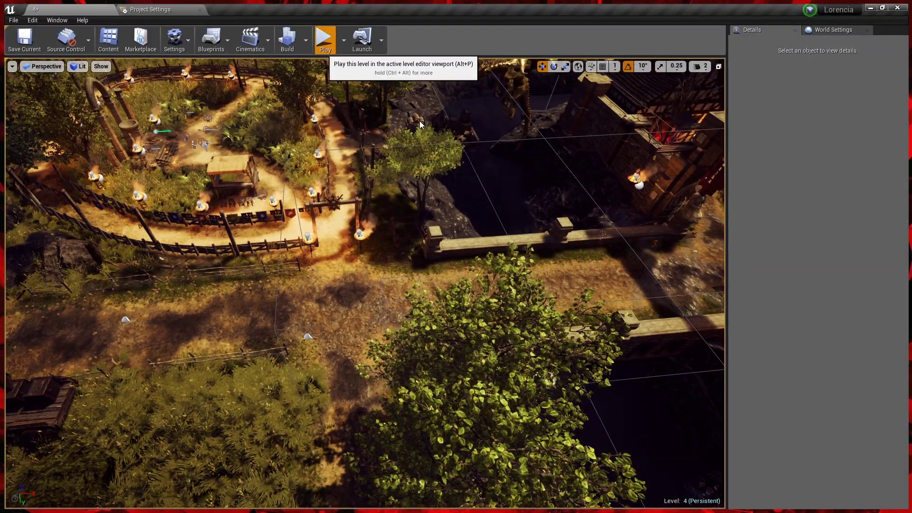
# - Restart the play session and walk the character across the courtyard toward the stone wall path
pyautogui.hotkey('alt', 'p')
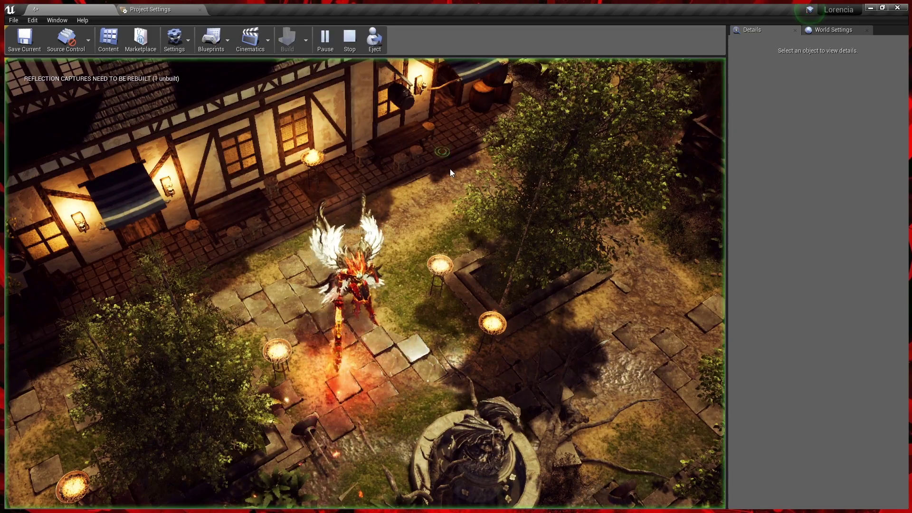
pyautogui.moveTo(413, 258)
pyautogui.mouseDown()
pyautogui.moveTo(440, 406)
pyautogui.moveTo(347, 341)
pyautogui.mouseUp()
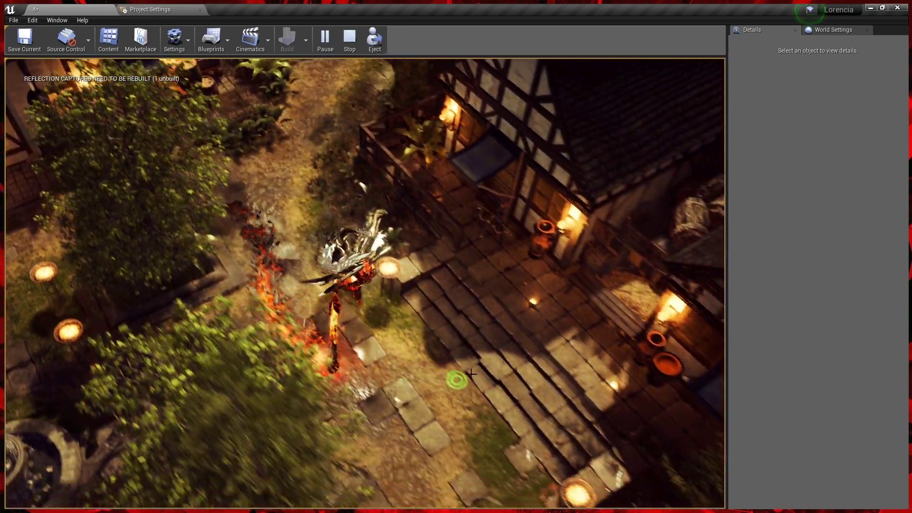
pyautogui.moveTo(292, 364)
pyautogui.mouseDown()
pyautogui.moveTo(137, 413)
pyautogui.moveTo(129, 407)
pyautogui.mouseUp()
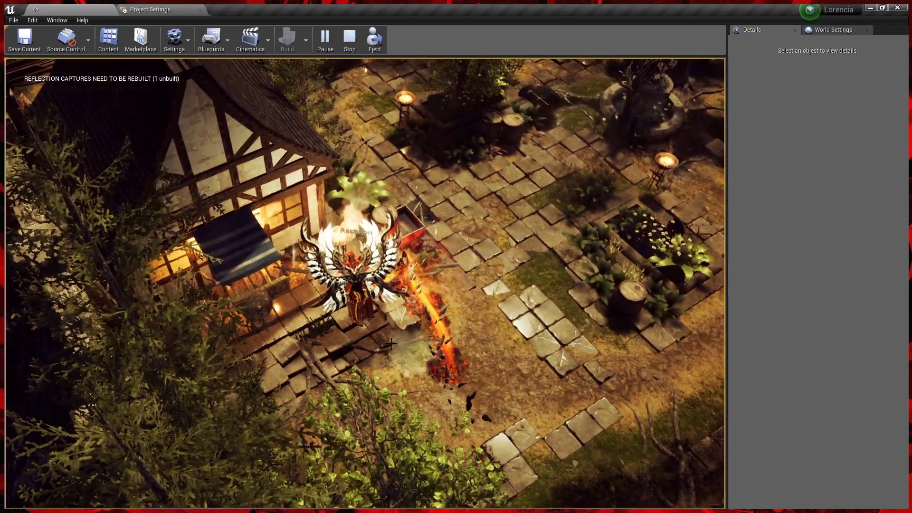
pyautogui.moveTo(390, 343); pyautogui.dragTo(397, 193)
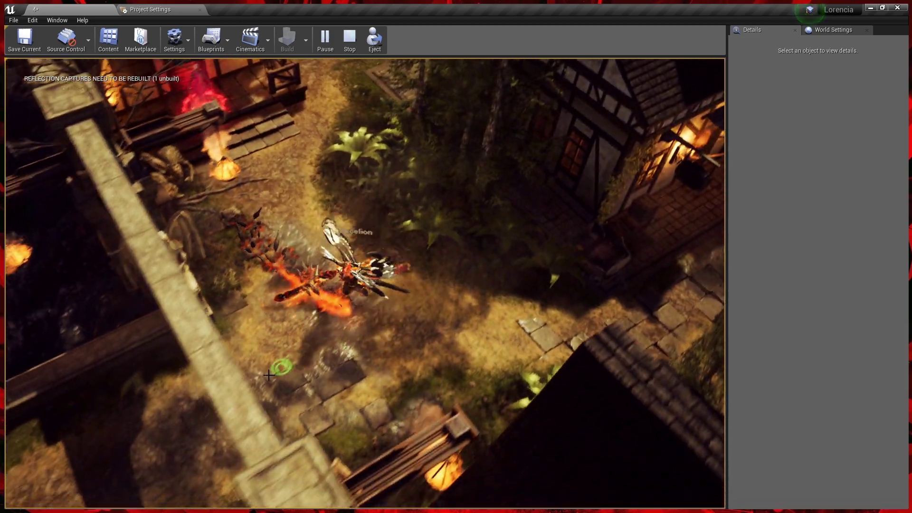
# - Run the character along the wall, across the wooden deck and down the path past the fence
pyautogui.click(223, 402)
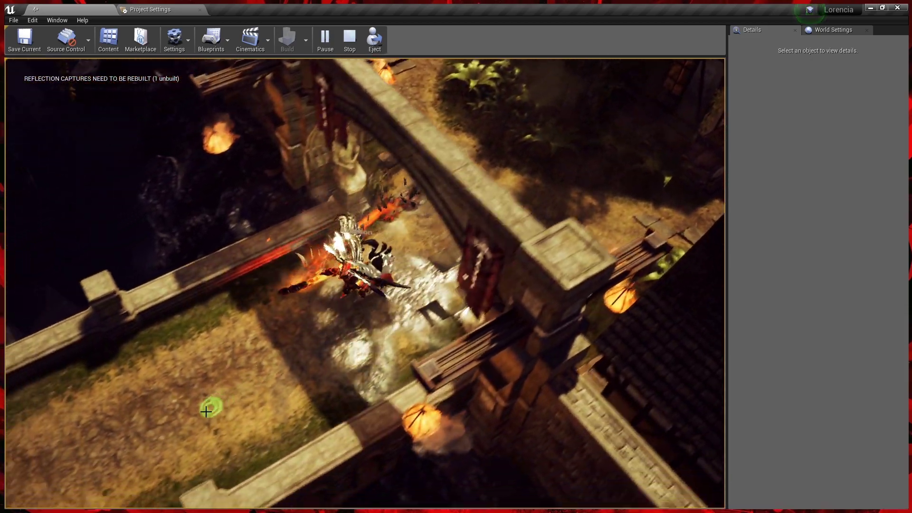
pyautogui.click(186, 407)
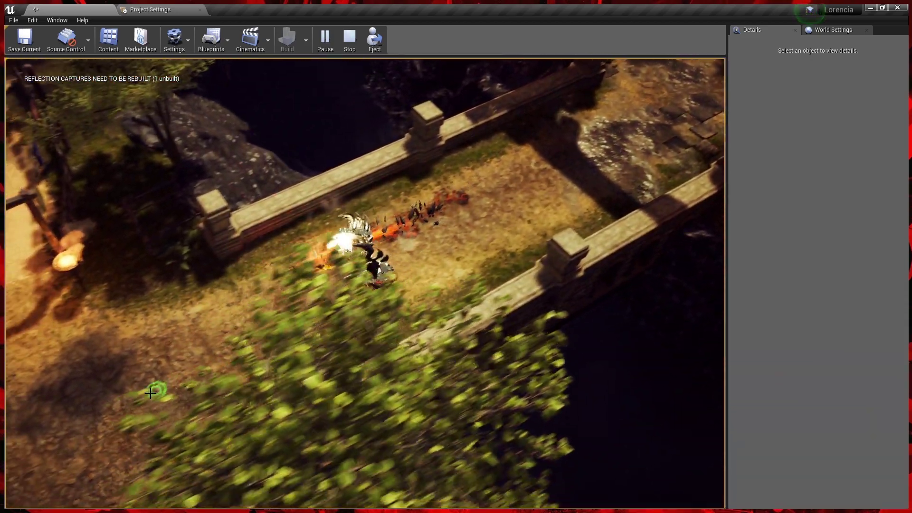
pyautogui.click(323, 182)
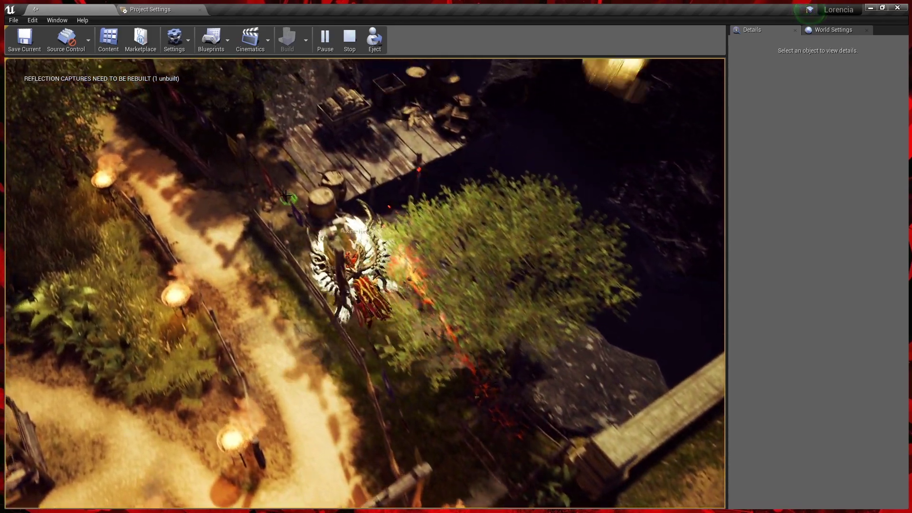
pyautogui.click(326, 196)
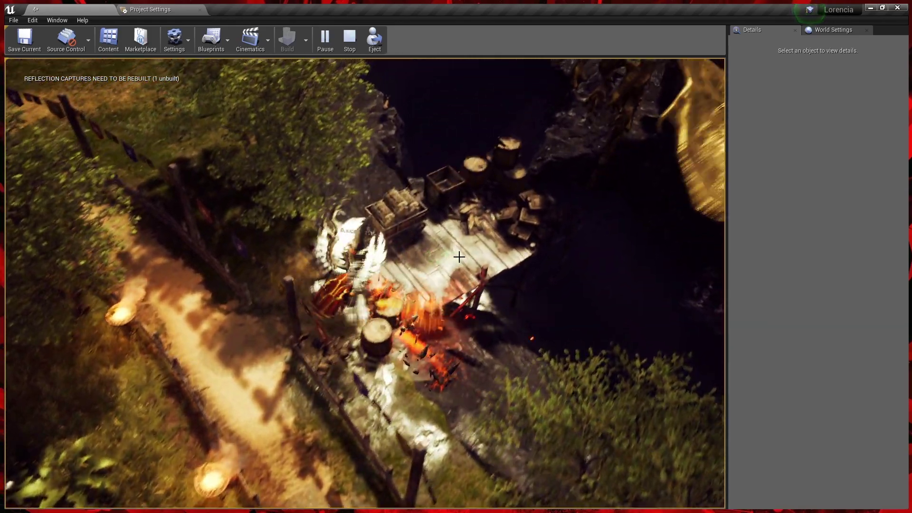
pyautogui.click(417, 260)
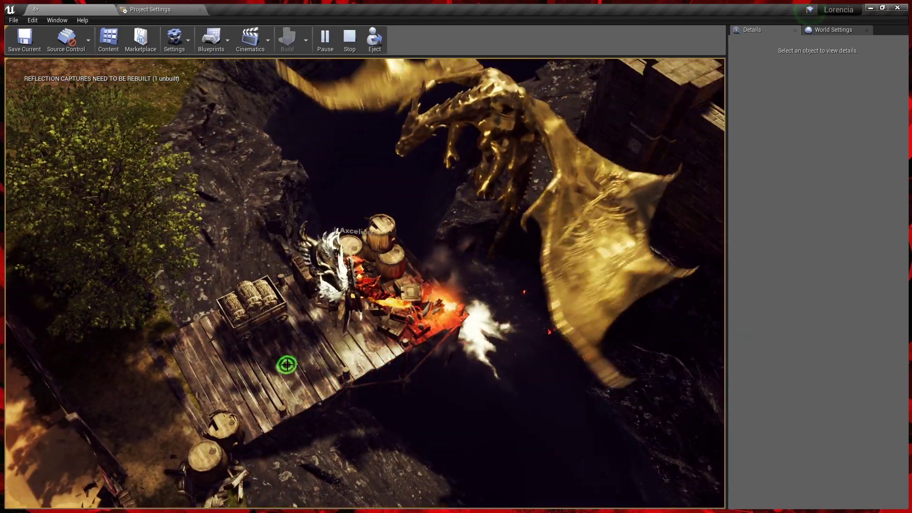
pyautogui.click(287, 365)
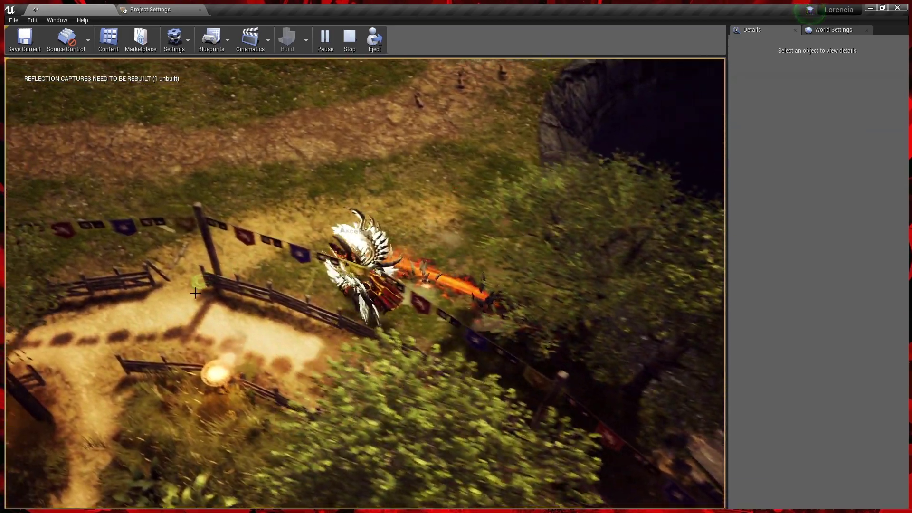
pyautogui.click(239, 356)
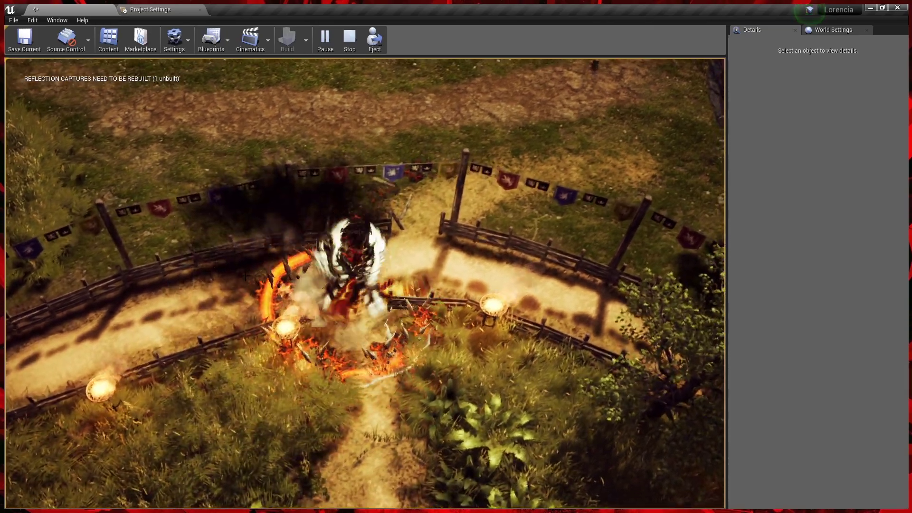
pyautogui.click(258, 398)
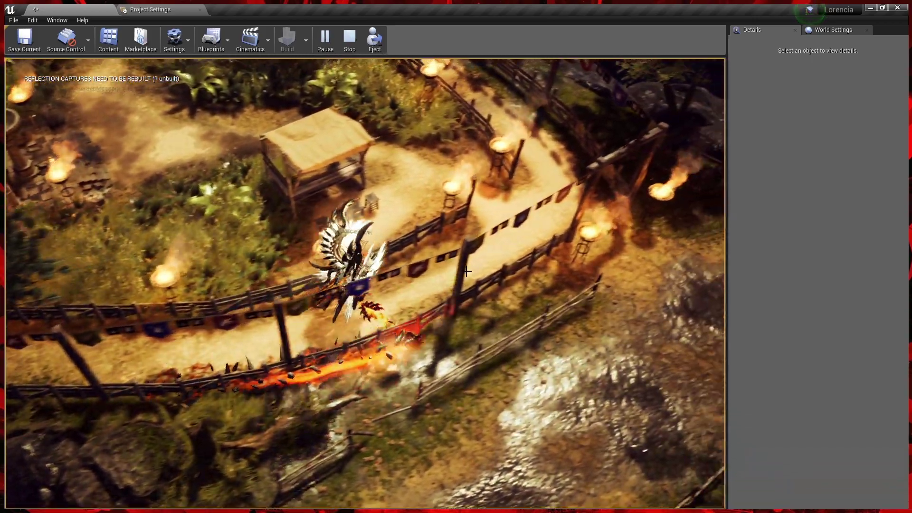
# - Walk the character along the torch-lined fenced dirt path out to the grassy area by the boulder
pyautogui.click(220, 269)
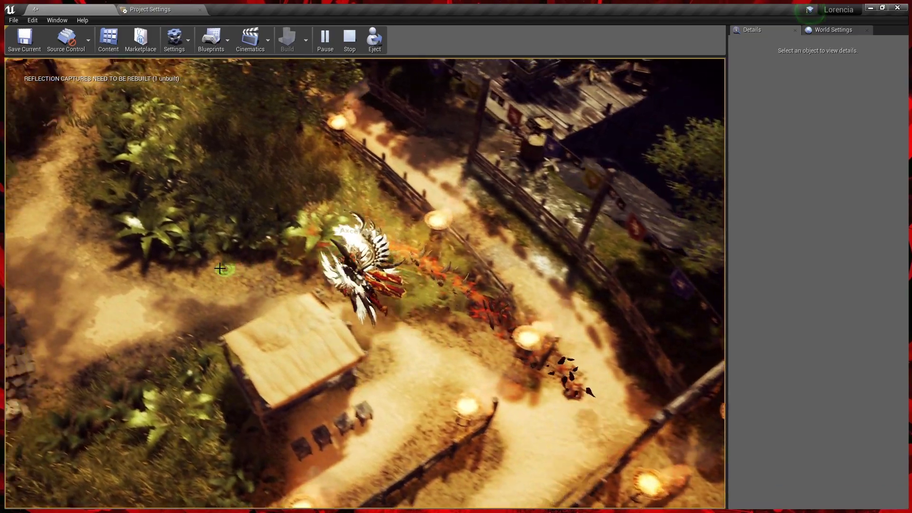
pyautogui.click(243, 266)
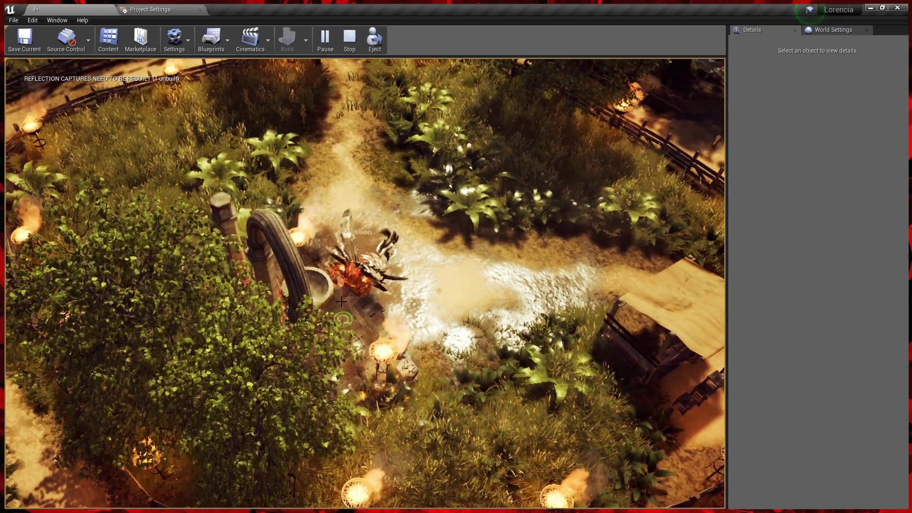
pyautogui.click(366, 324)
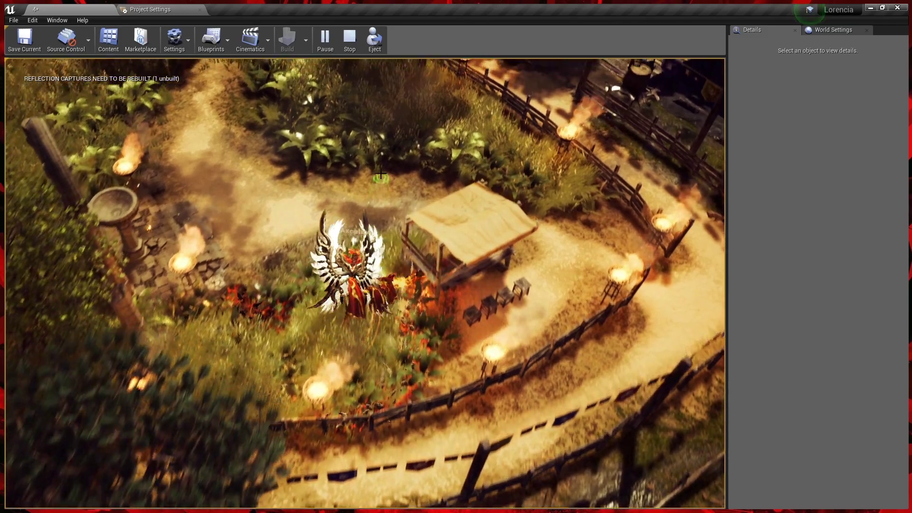
pyautogui.click(523, 332)
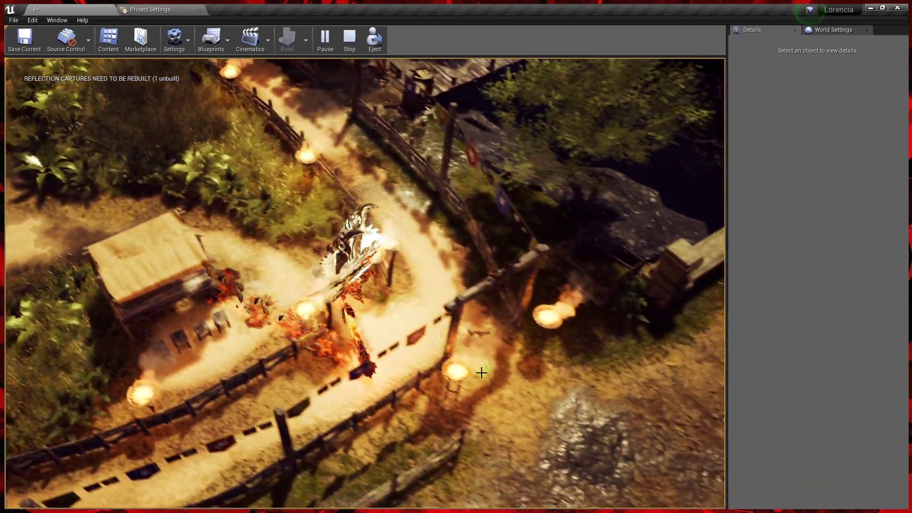
pyautogui.click(442, 387)
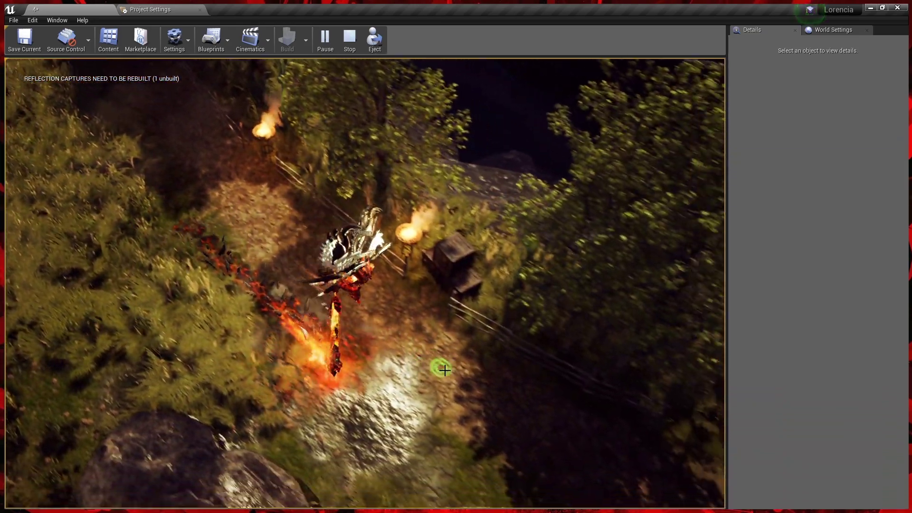
pyautogui.click(444, 352)
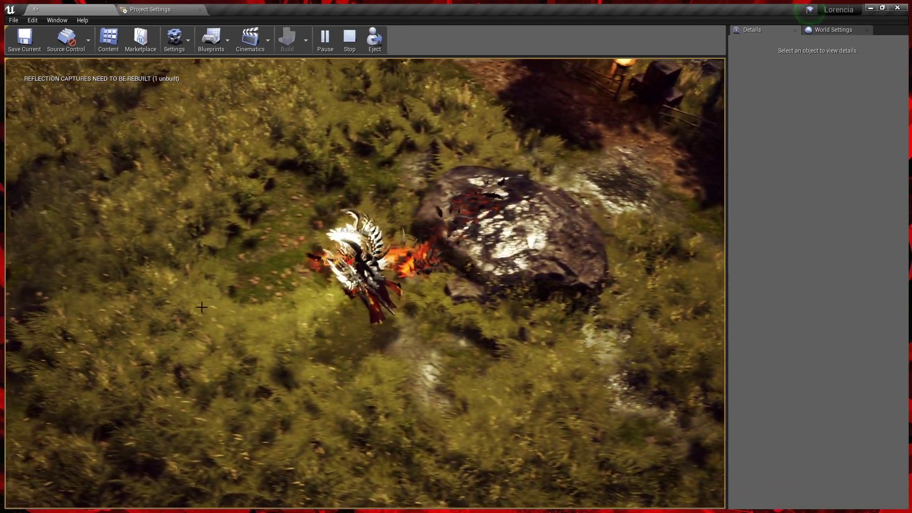
# - Walk the character from the rock down and around the torch-lit stone fire pit clearing
pyautogui.click(201, 307)
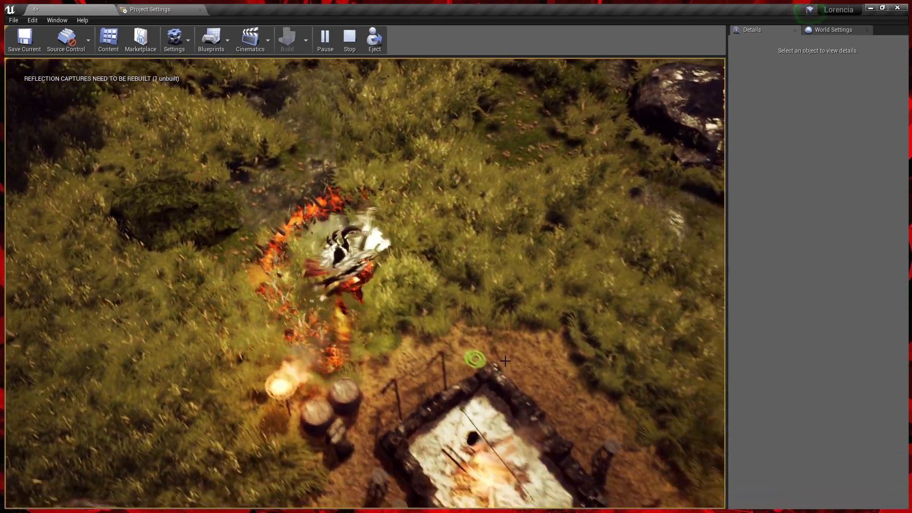
pyautogui.click(433, 366)
pyautogui.click(320, 362)
pyautogui.click(292, 362)
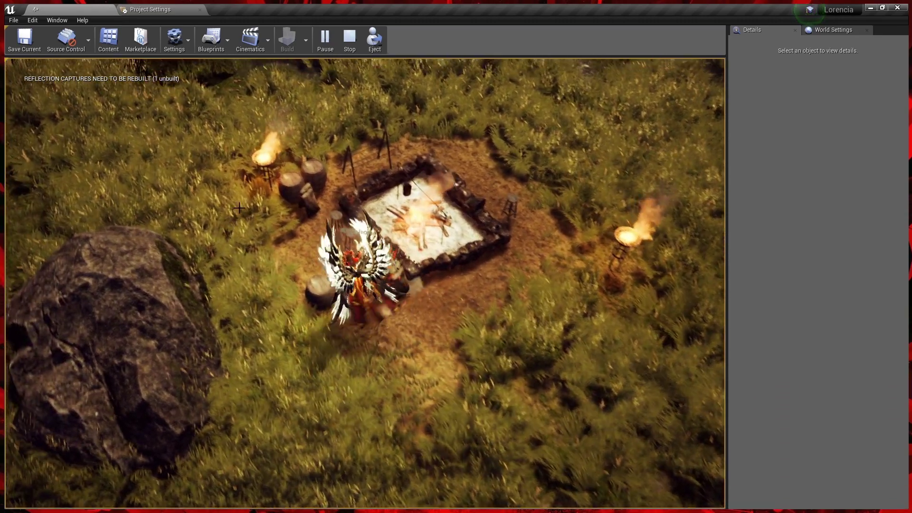
pyautogui.click(239, 207)
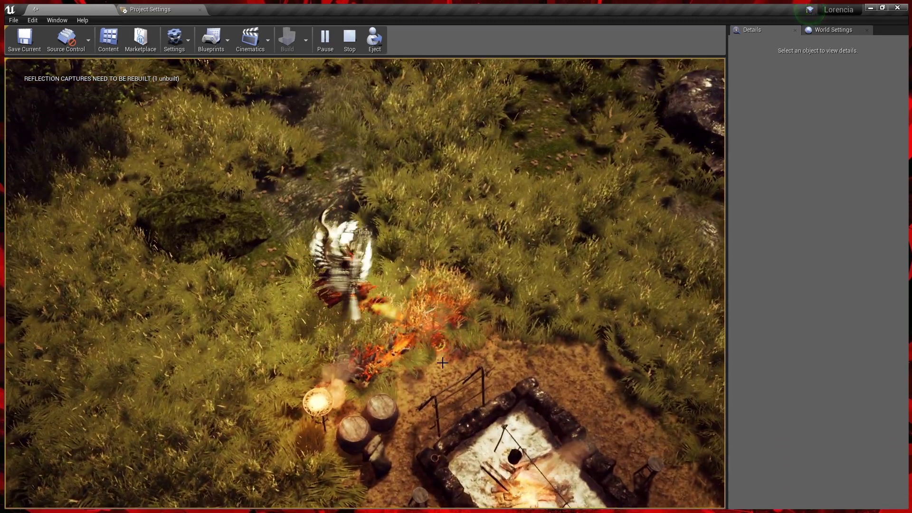
pyautogui.click(456, 315)
pyautogui.click(430, 266)
# - Walk through the tall grass, down past the crates and along the fence to the shaded grass
pyautogui.click(325, 191)
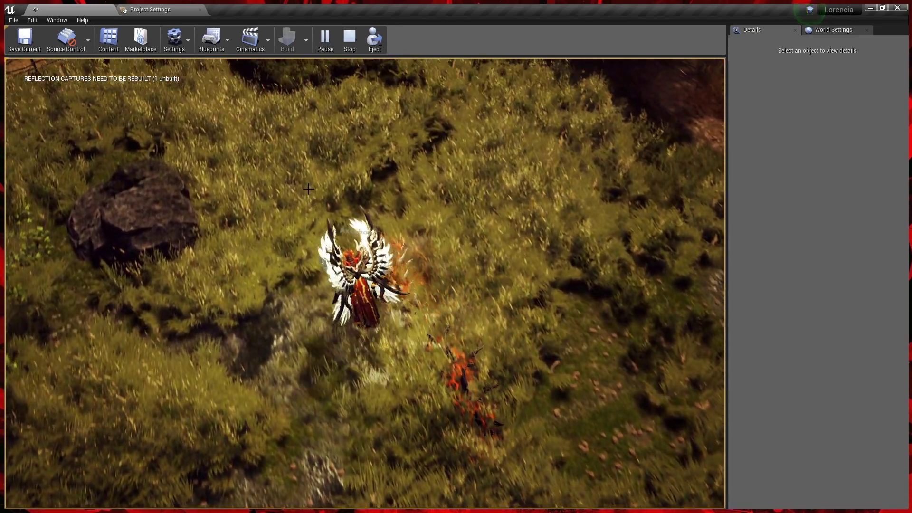
pyautogui.click(337, 193)
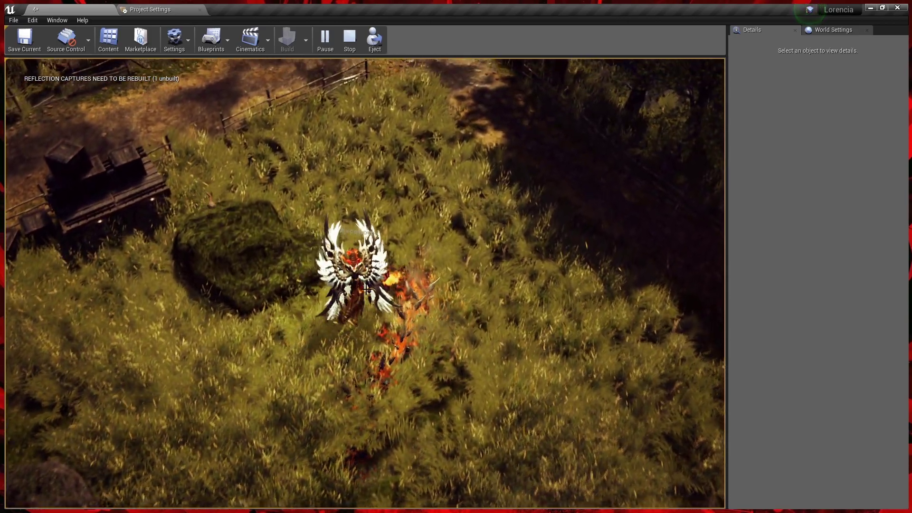
pyautogui.click(359, 169)
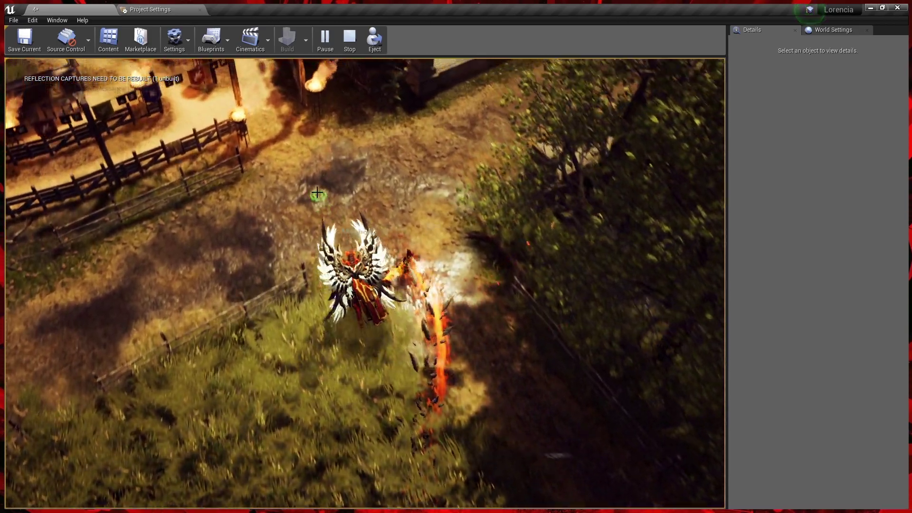
pyautogui.click(196, 332)
pyautogui.click(192, 407)
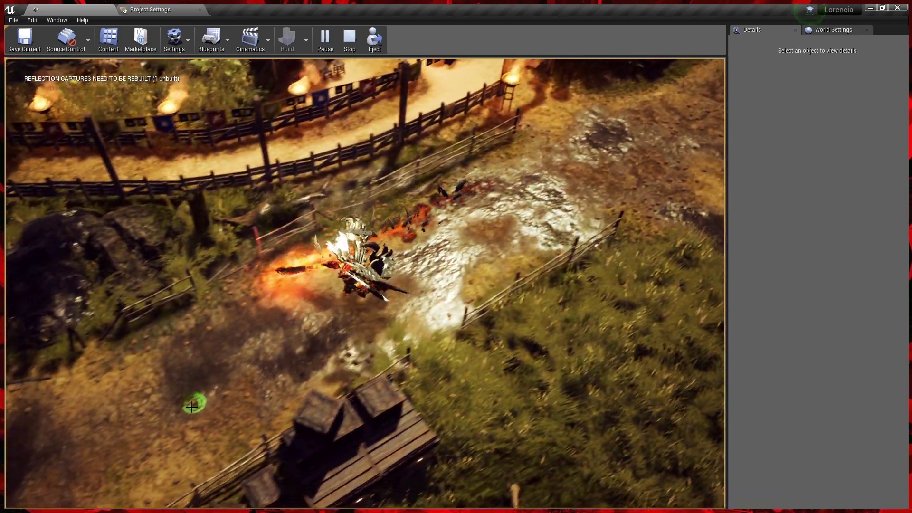
pyautogui.click(186, 390)
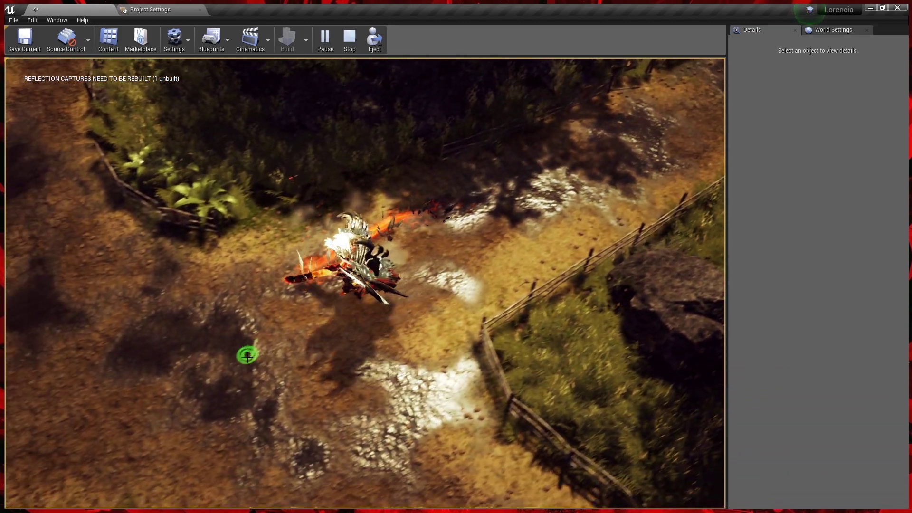
pyautogui.click(503, 260)
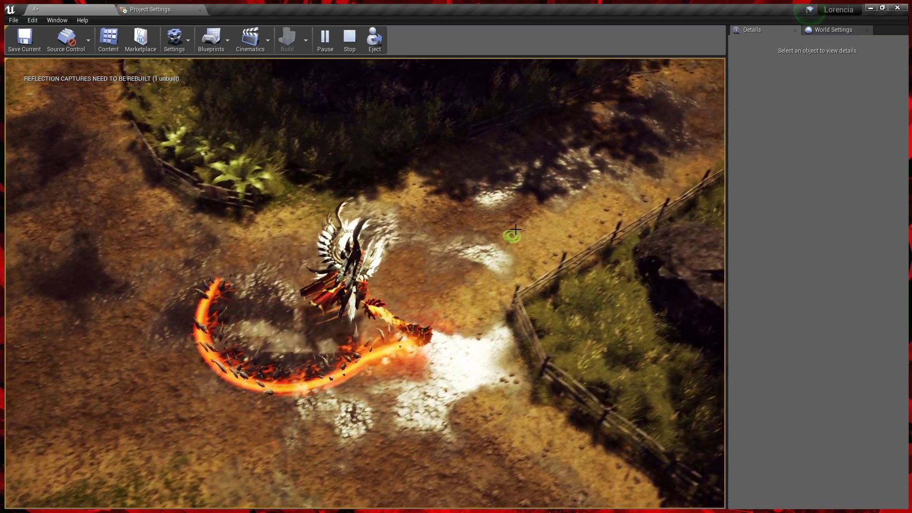
pyautogui.click(429, 432)
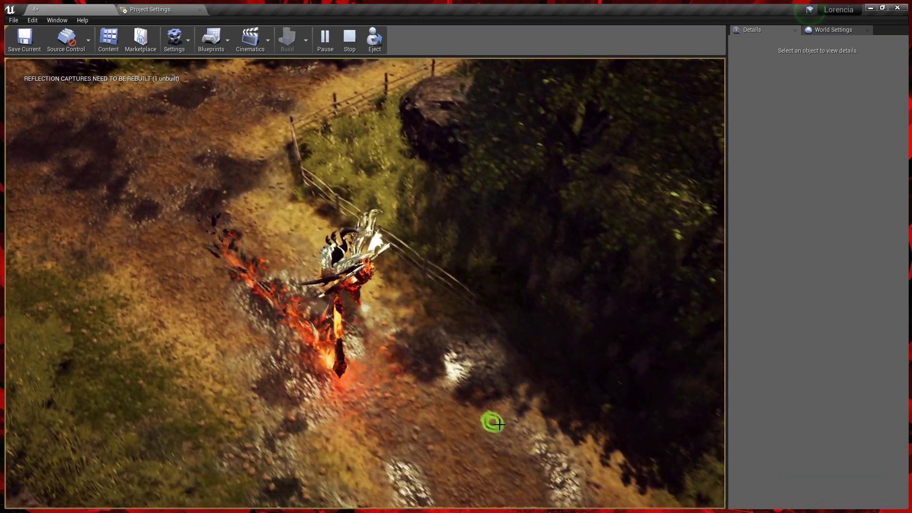
pyautogui.click(513, 401)
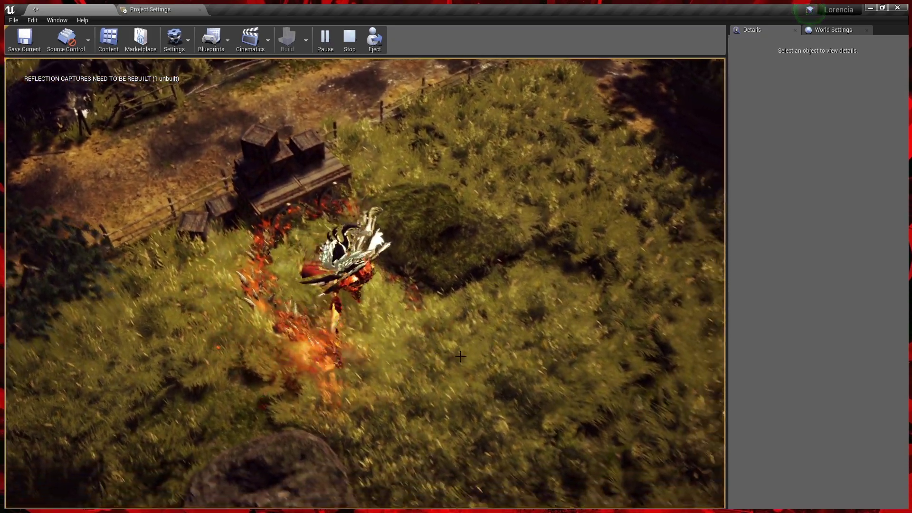
# - Walk the character over the stone bridge into town and up to the square's fountain
pyautogui.click(515, 294)
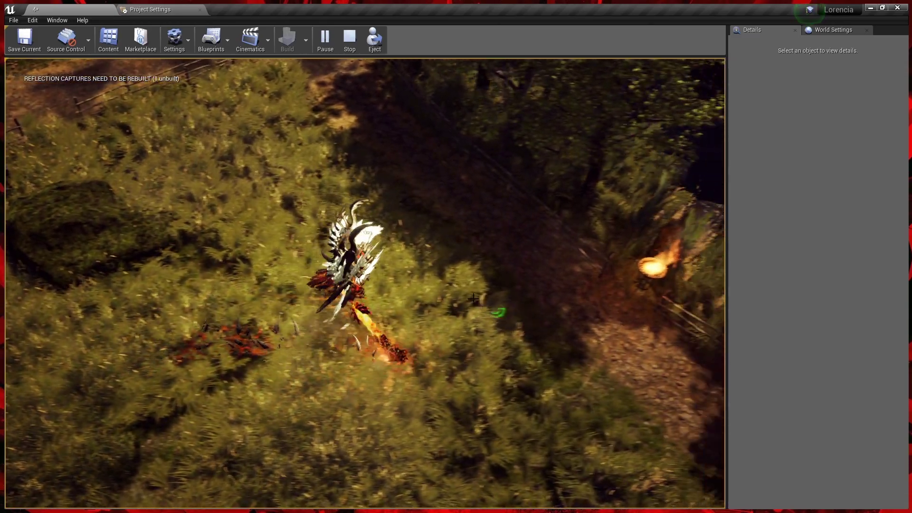
pyautogui.click(305, 199)
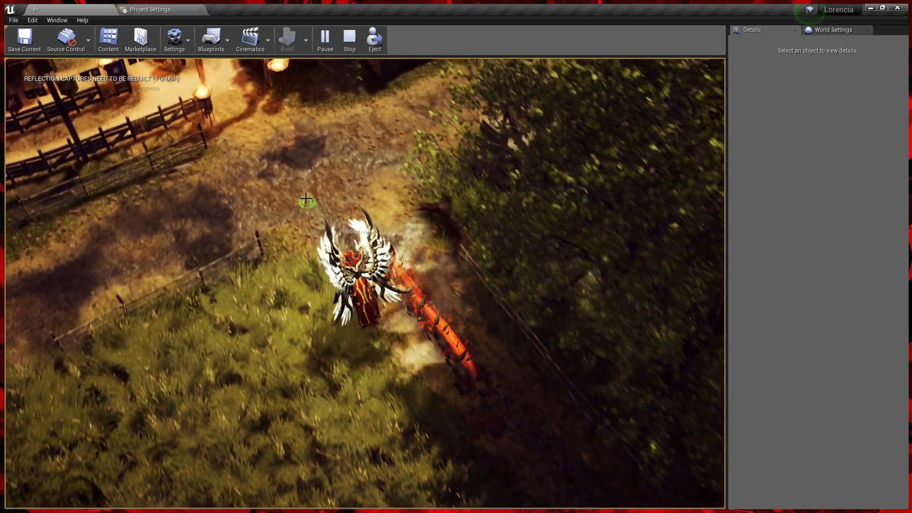
pyautogui.click(437, 233)
pyautogui.click(475, 243)
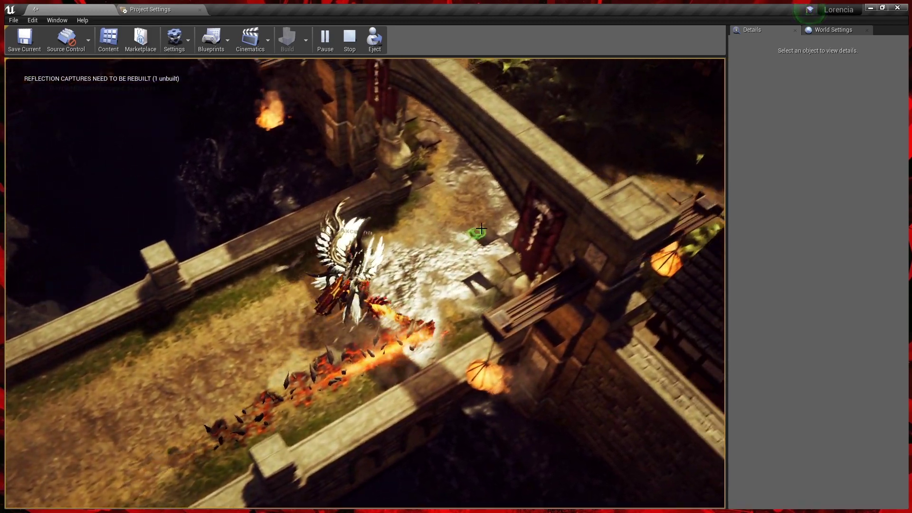
pyautogui.click(563, 268)
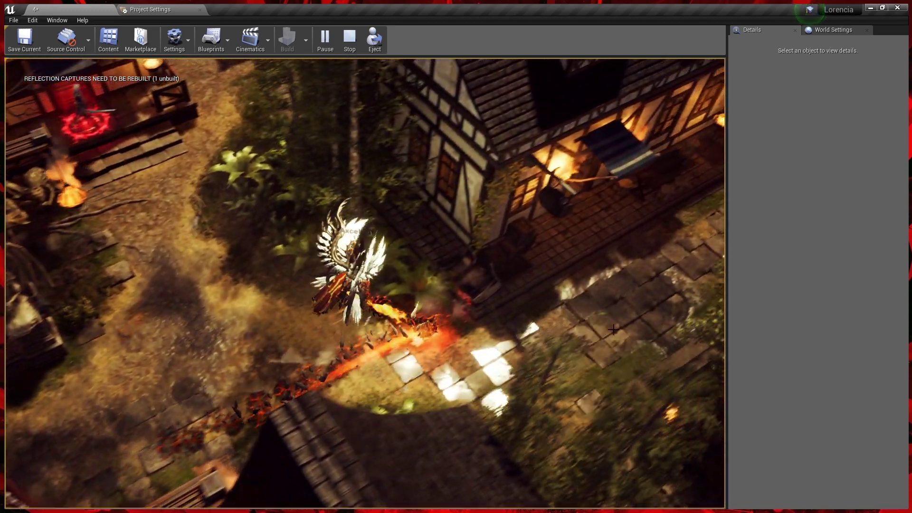
pyautogui.click(580, 246)
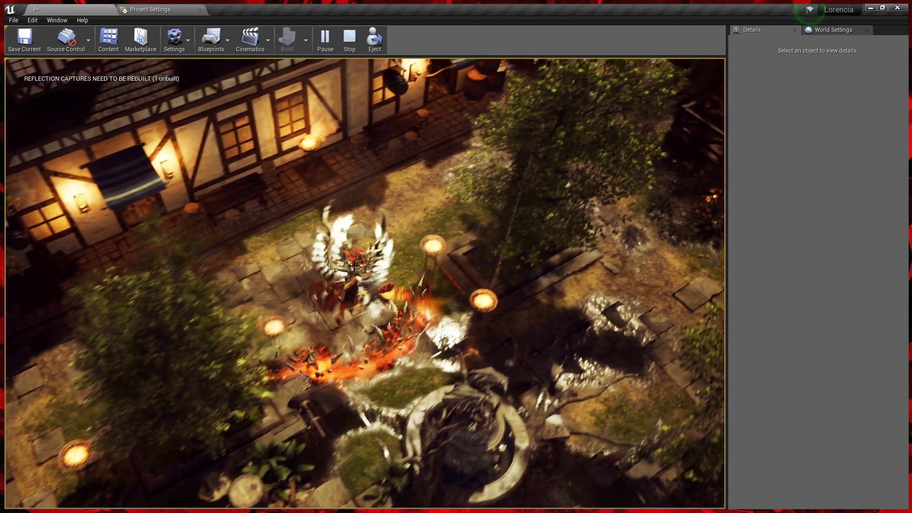
pyautogui.click(332, 329)
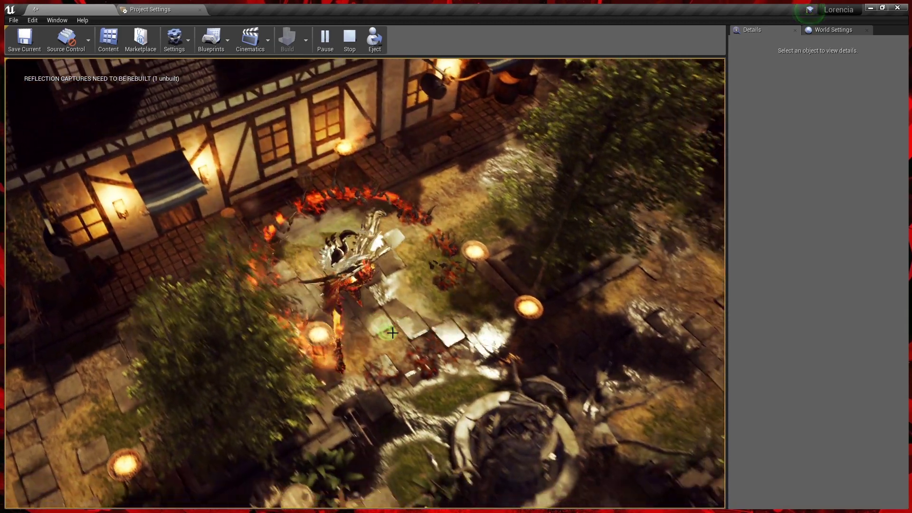
pyautogui.click(392, 332)
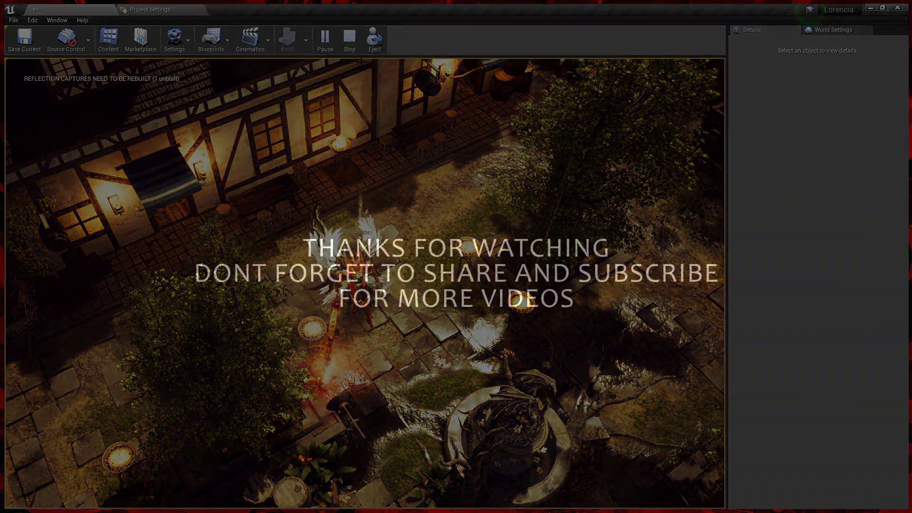